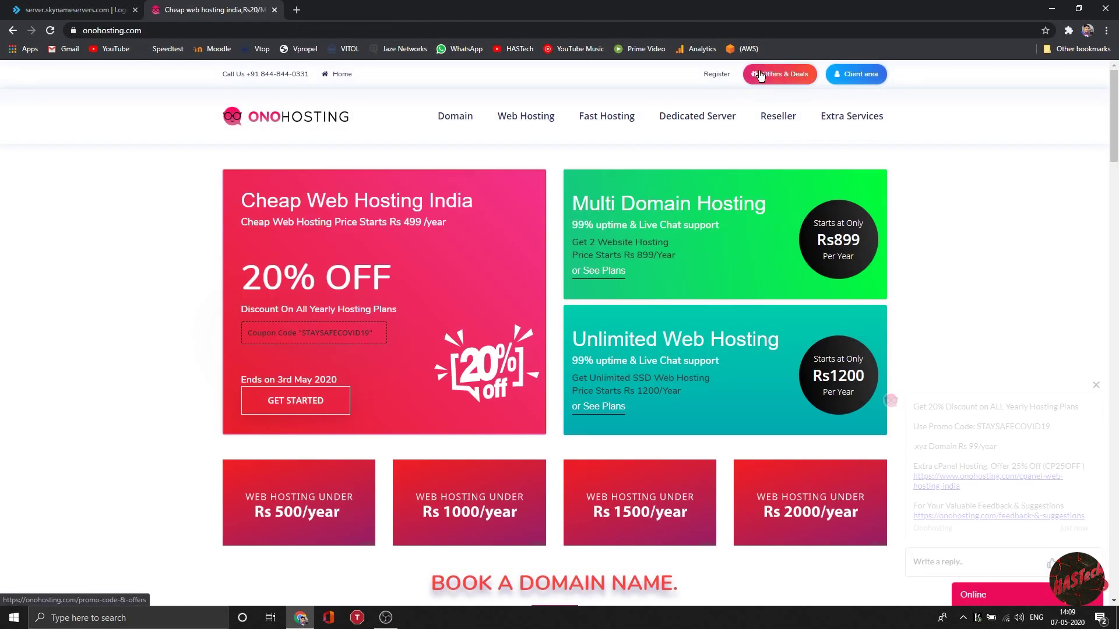
Step: Sign in to the Onohosting client area
mouse_move(872, 136)
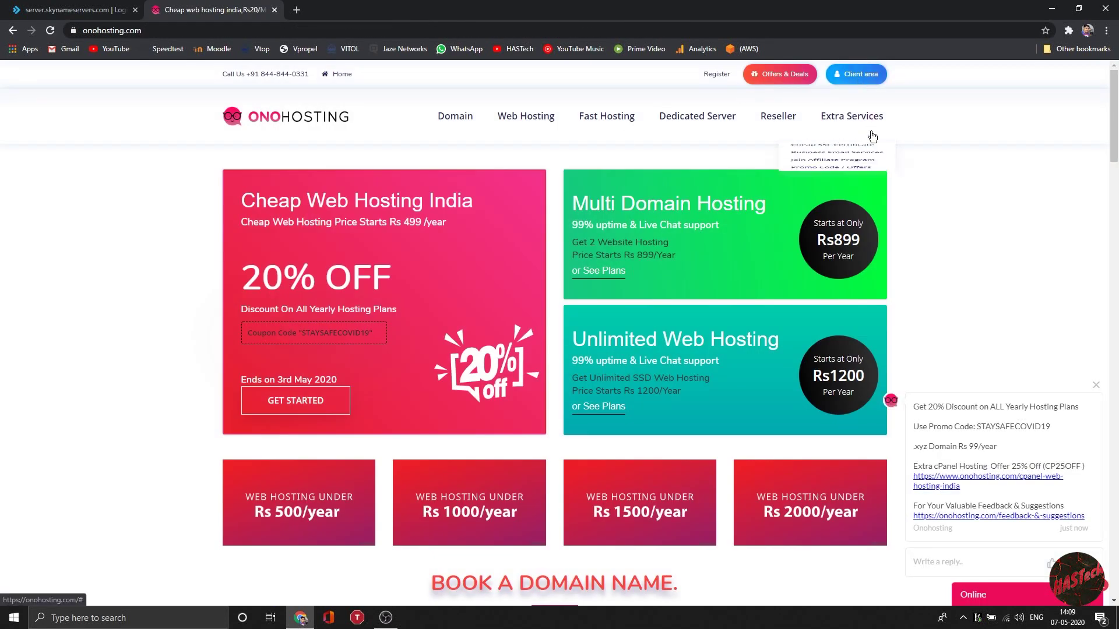
left_click(862, 78)
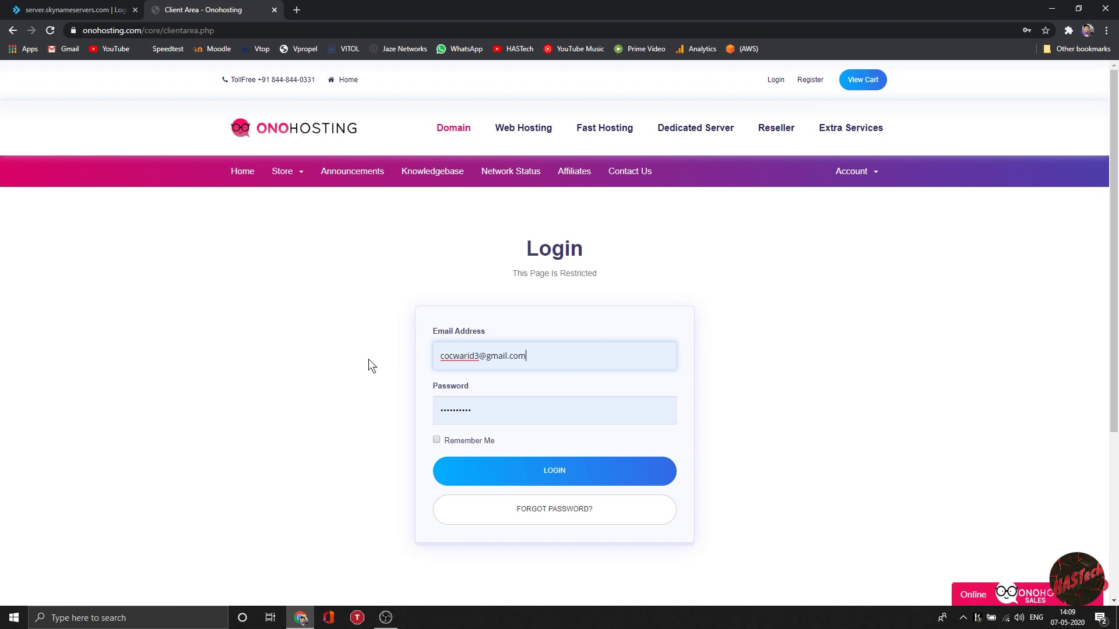
scroll(554, 402, "down", 1)
left_click(581, 418)
scroll(562, 376, "down", 1)
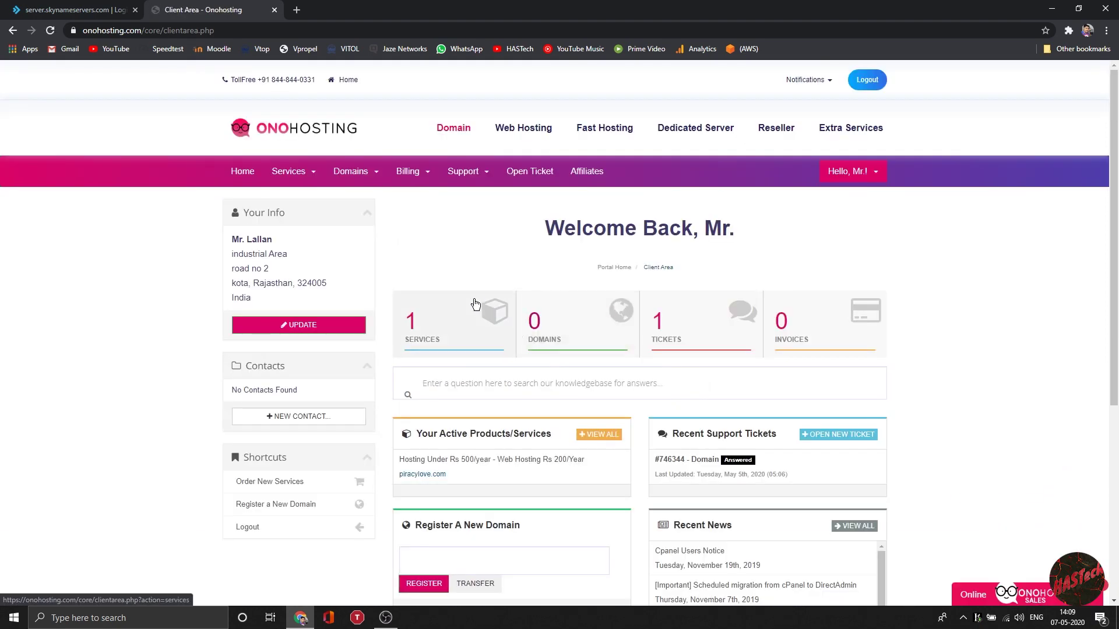
scroll(453, 226, "down", 3)
Step: Open the piracylove.com hosting service details and visit the site in a new tab
left_click(453, 158)
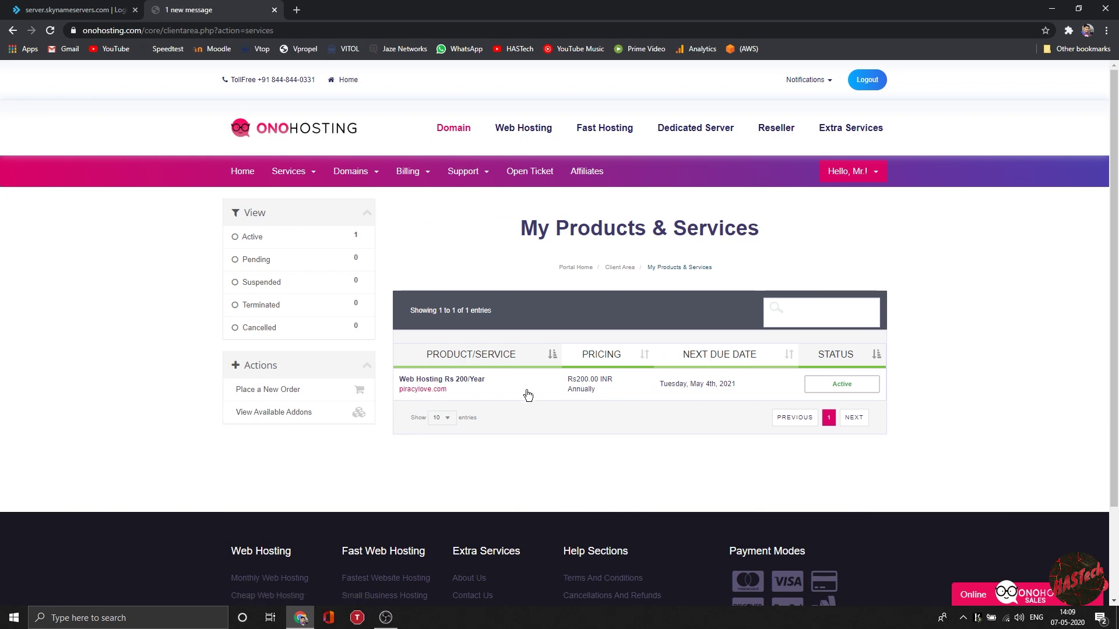
left_click(474, 380)
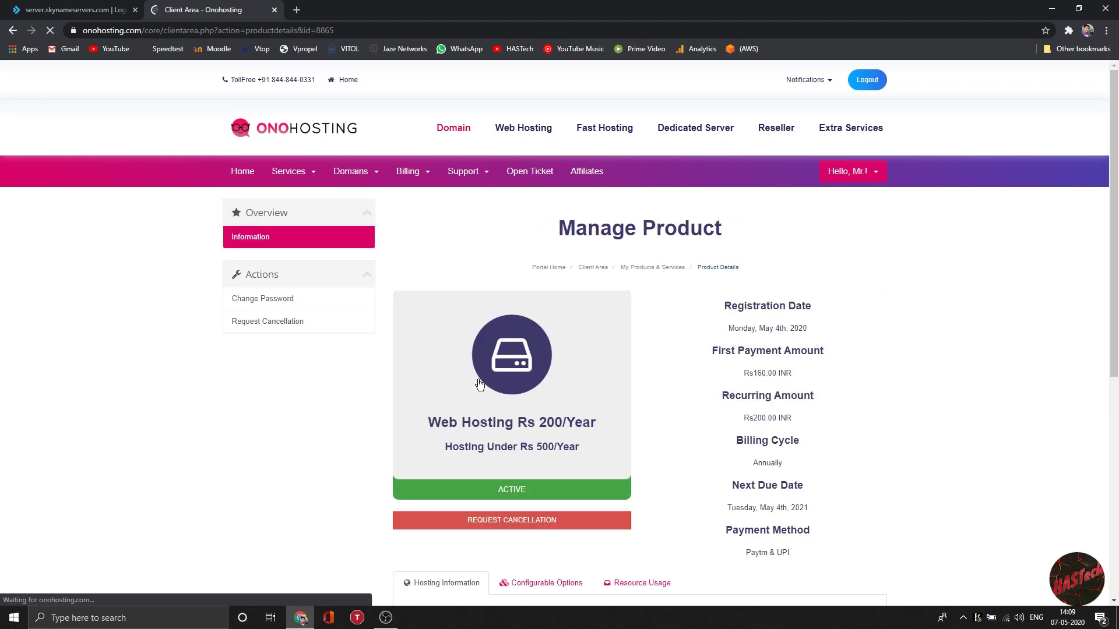
scroll(558, 415, "down", 2)
scroll(558, 415, "down", 2)
left_click(677, 379)
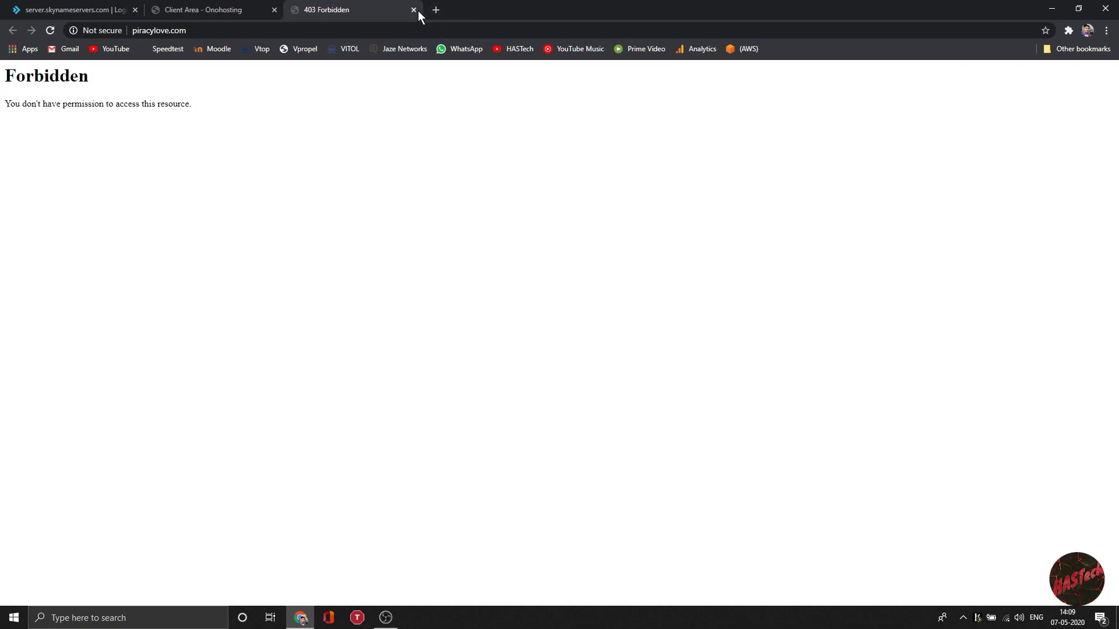
Step: Close the 403 Forbidden tab and review the IP address and nameserver details
left_click(414, 10)
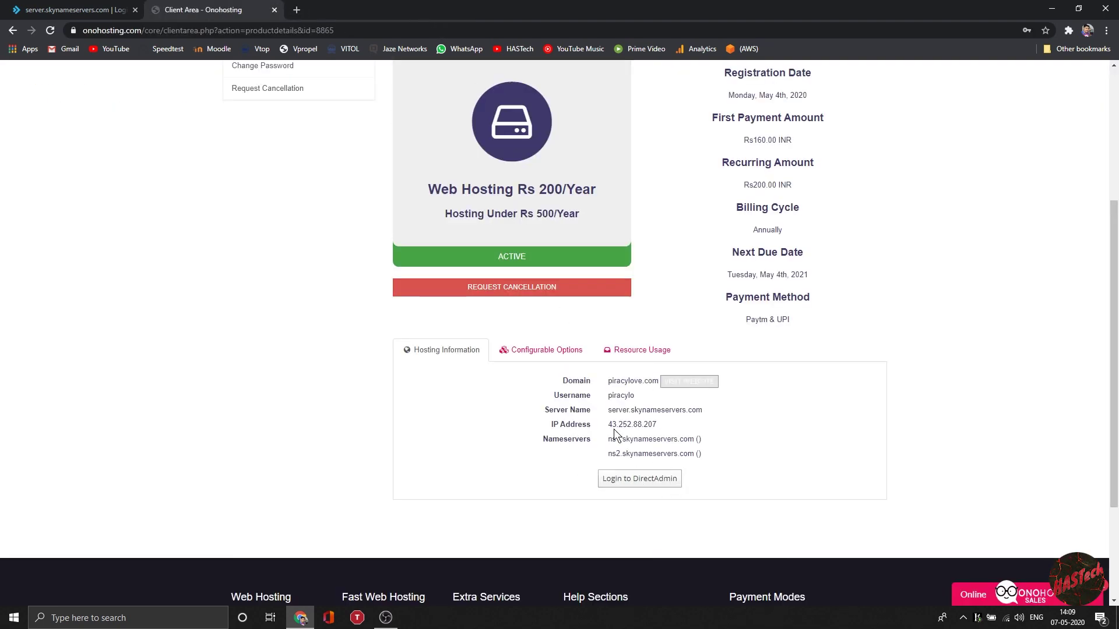
left_click_drag(647, 449, 686, 452)
left_click(686, 452)
scroll(616, 438, "down", 2)
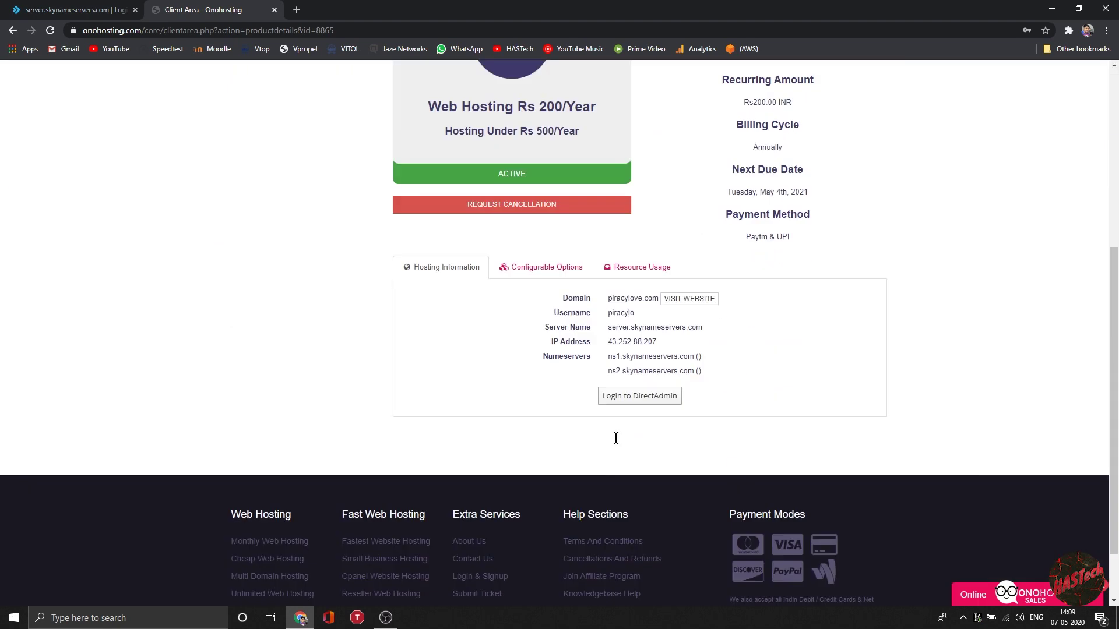
scroll(616, 438, "up", 5)
scroll(527, 324, "down", 4)
scroll(526, 325, "up", 4)
Step: Go back to the client dashboard and reopen the piracylove.com service details from Services
left_click(13, 31)
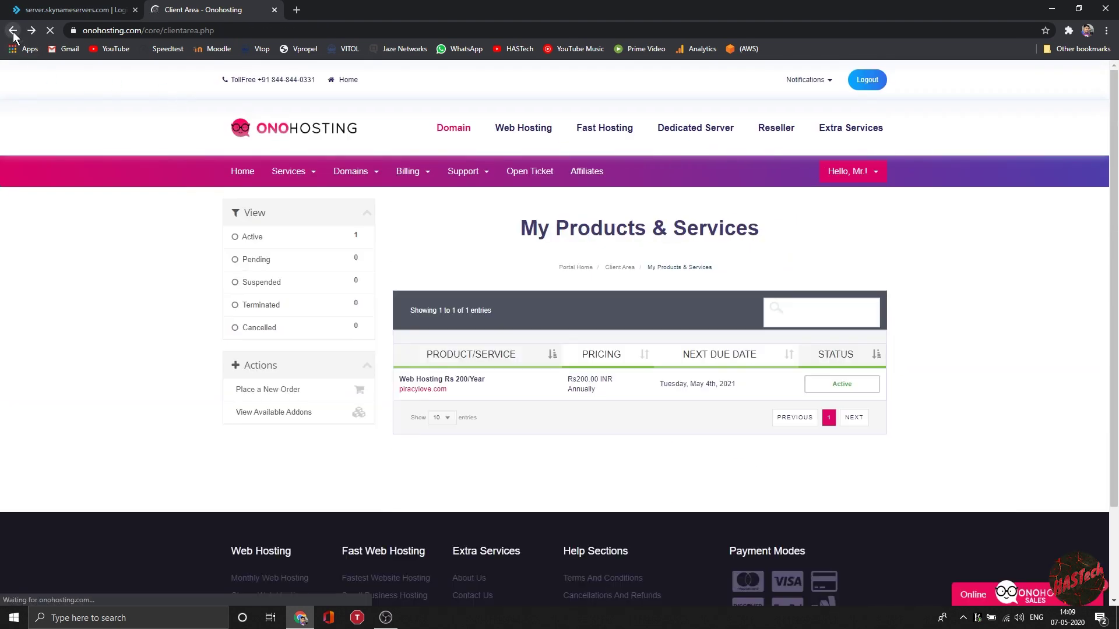
left_click(13, 32)
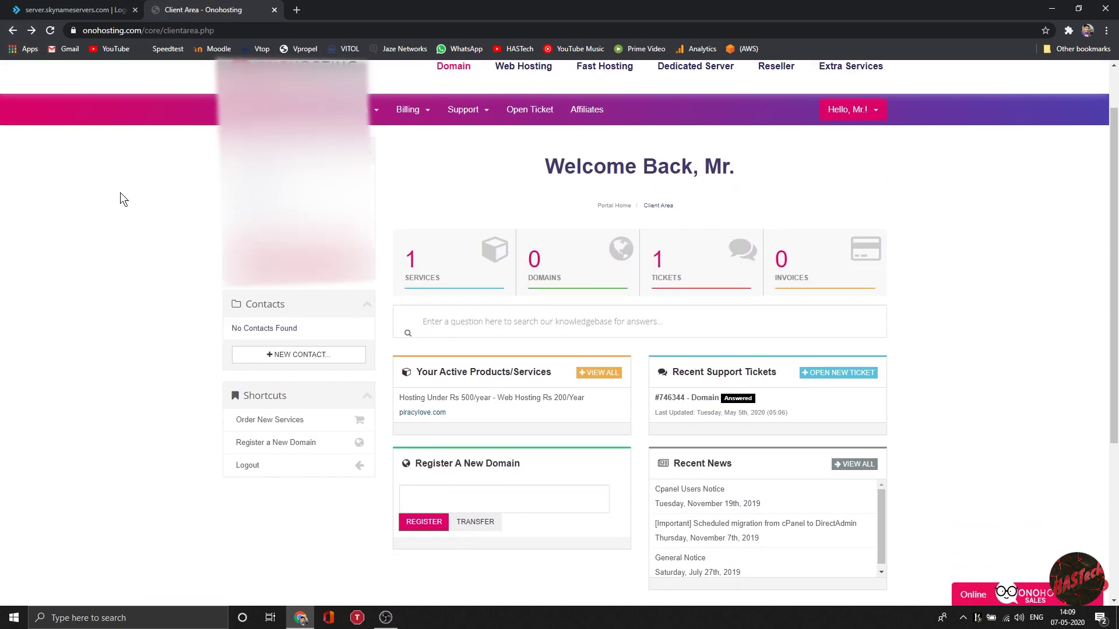
scroll(121, 192, "up", 1)
scroll(121, 193, "down", 5)
scroll(558, 192, "up", 3)
left_click(436, 194)
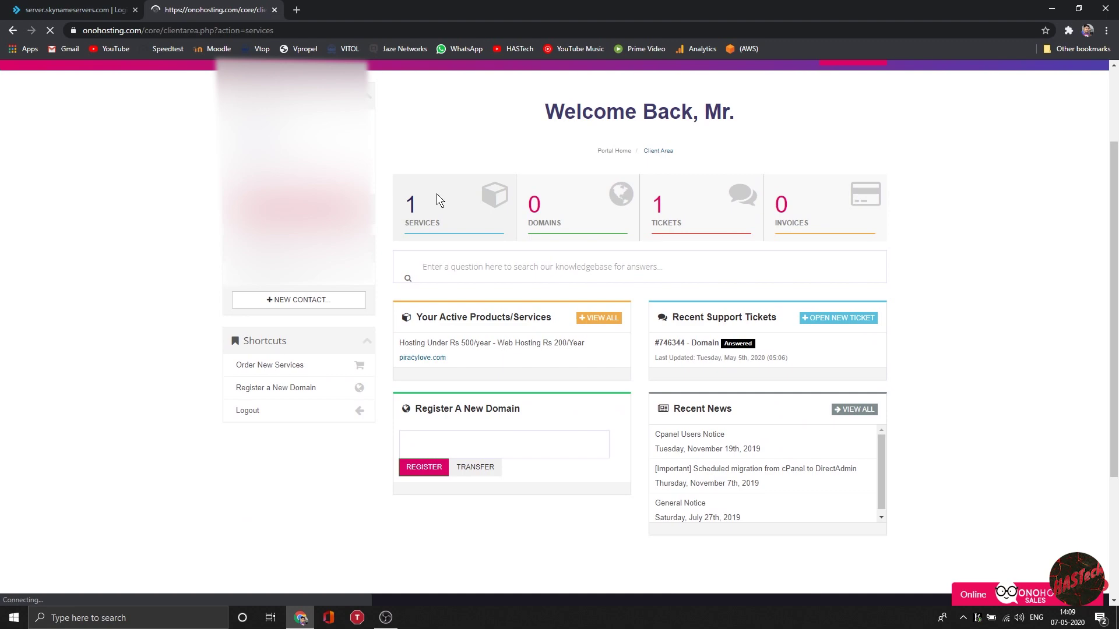
left_click(590, 387)
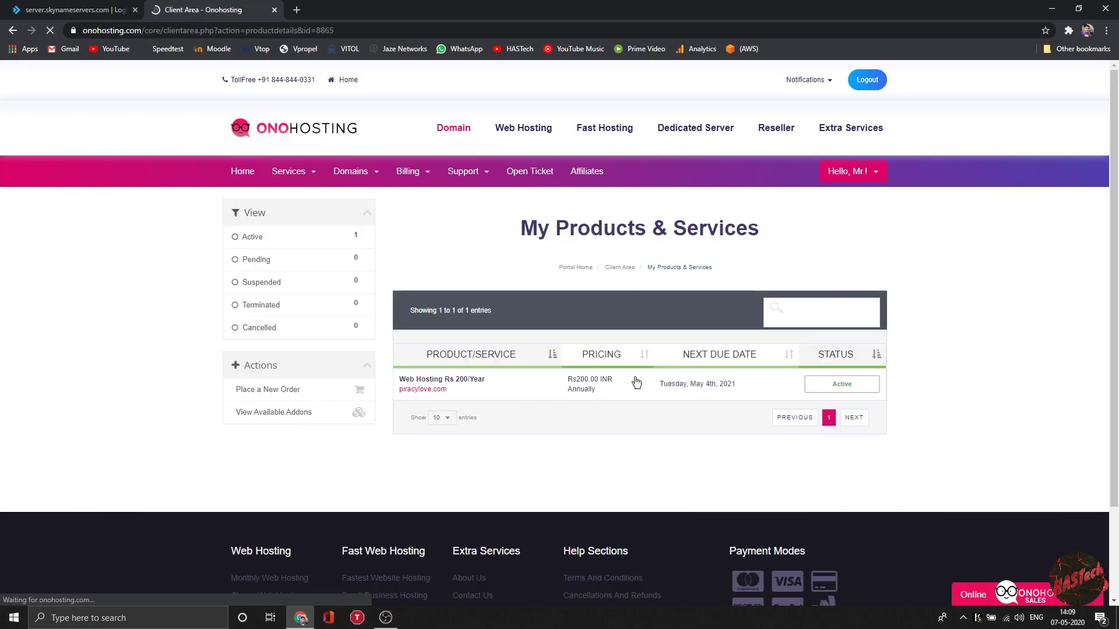
scroll(692, 352, "down", 2)
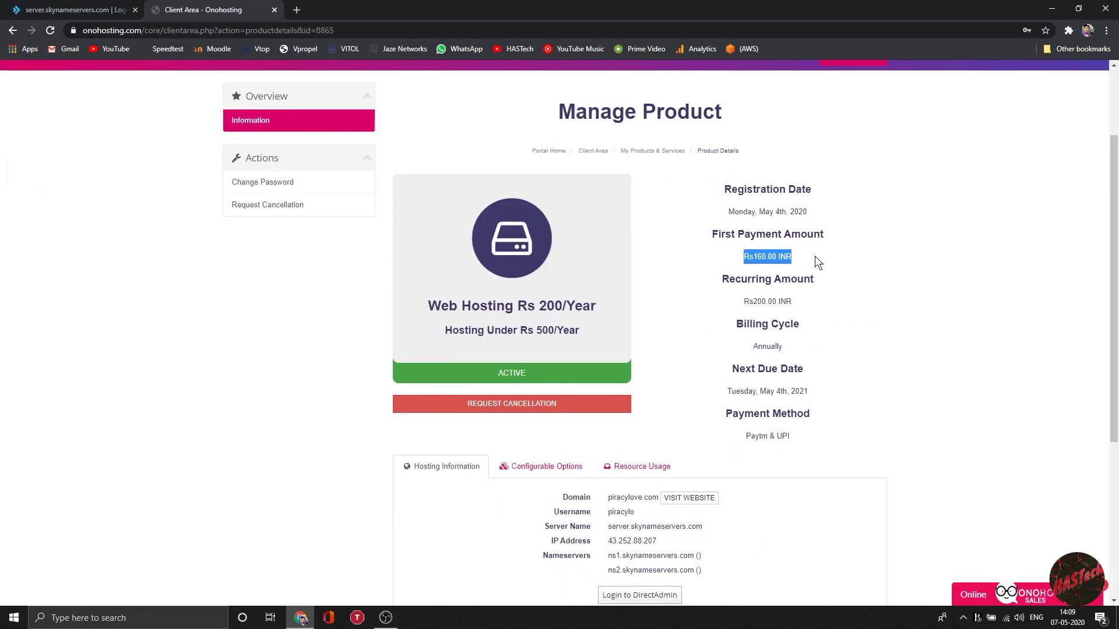
left_click_drag(745, 302, 789, 302)
left_click(789, 303)
scroll(789, 305, "down", 3)
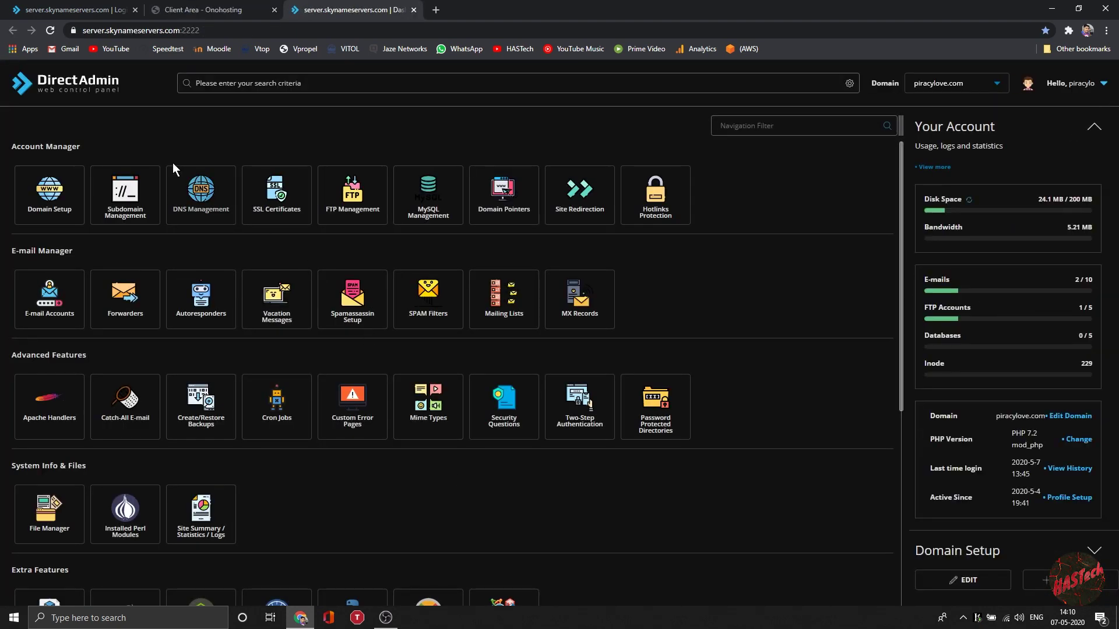
Step: Switch to the DirectAdmin login tab and sign in to the piracylove.com account dashboard
scroll(361, 338, "down", 5)
scroll(357, 474, "up", 5)
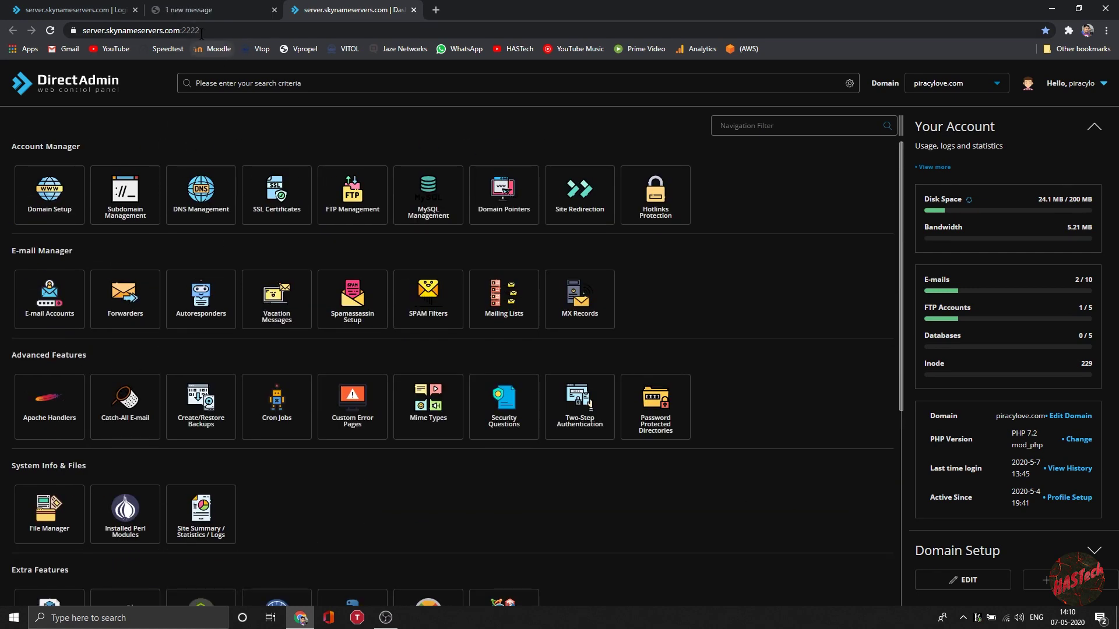
left_click(88, 7)
left_click(512, 349)
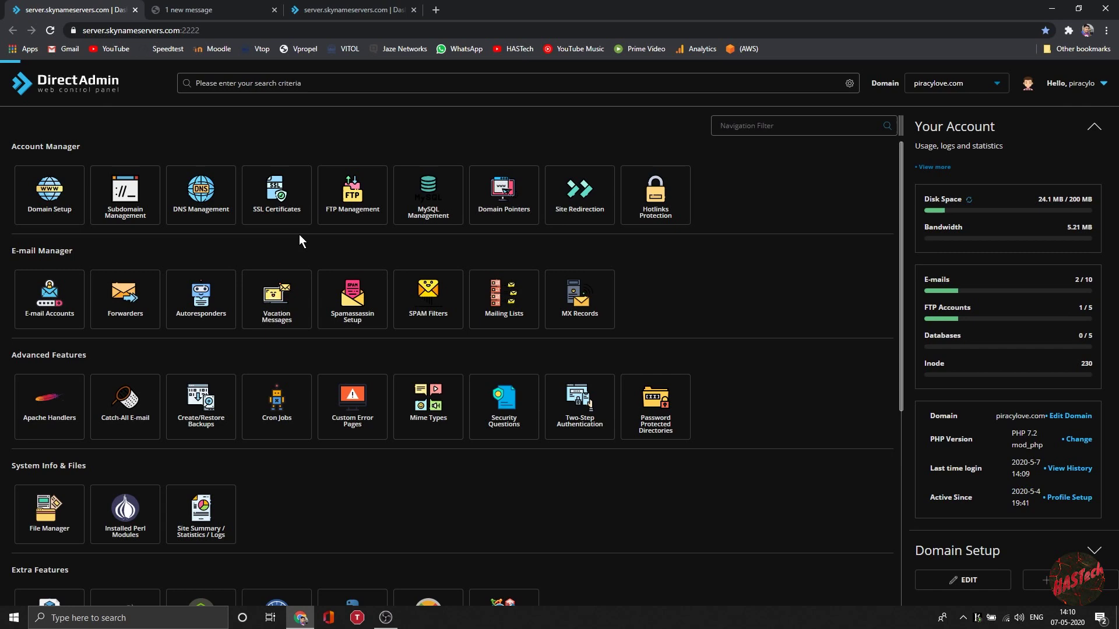
scroll(429, 432, "down", 5)
scroll(429, 432, "up", 5)
scroll(428, 433, "down", 5)
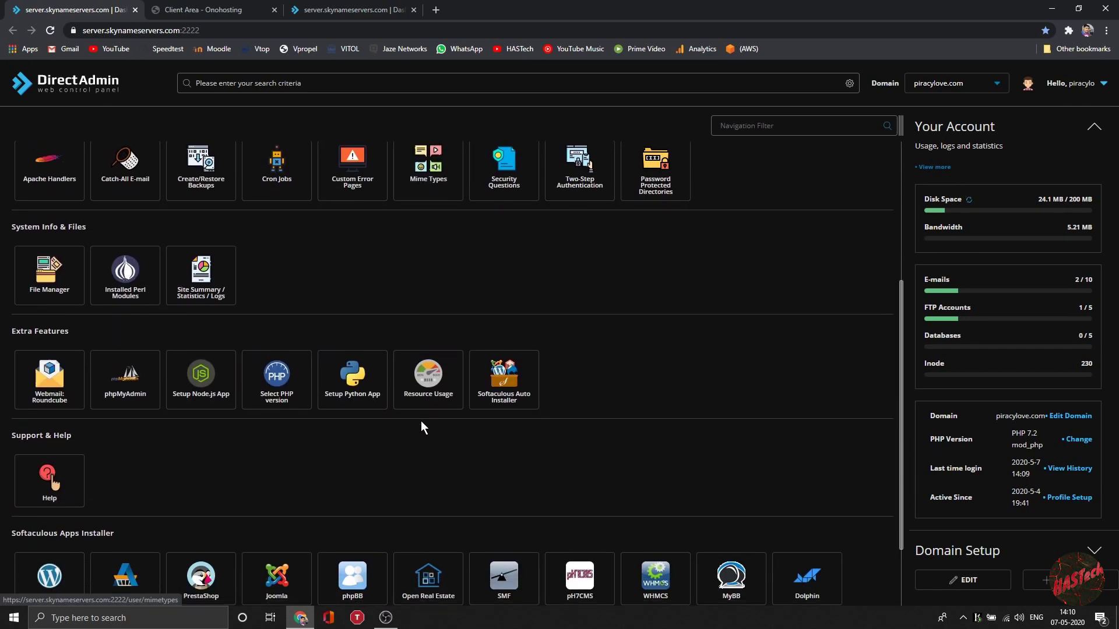
Step: Launch the Softaculous Auto Installer and browse its Top Scripts catalogue, including WordPress, Joomla and PrestaShop
left_click(506, 347)
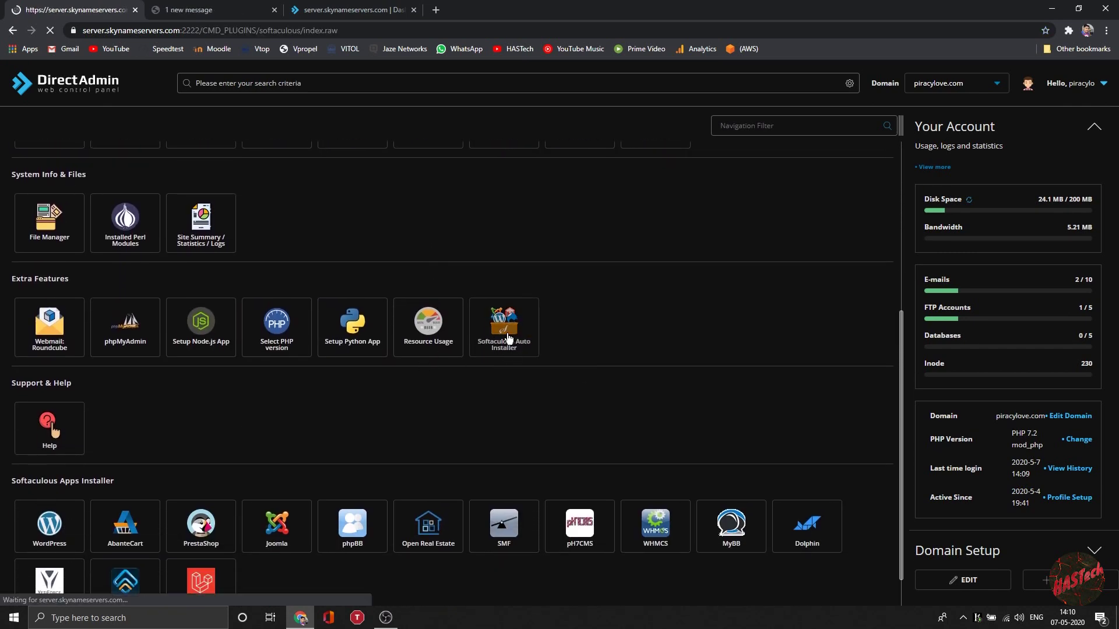
scroll(460, 279, "down", 10)
scroll(402, 309, "up", 10)
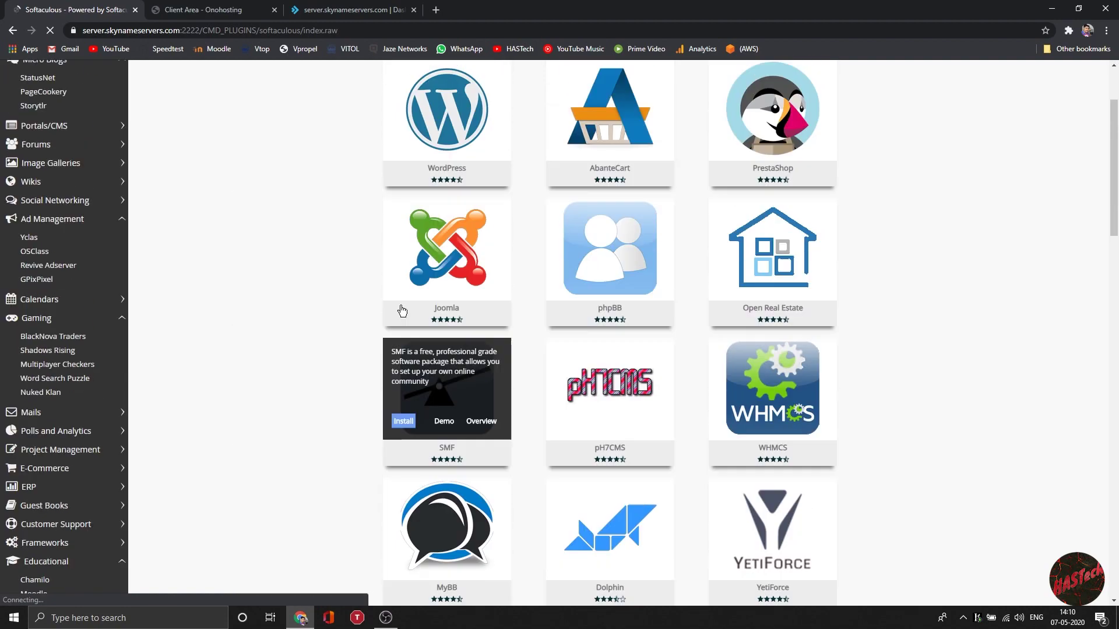
scroll(74, 231, "down", 6)
scroll(74, 230, "down", 15)
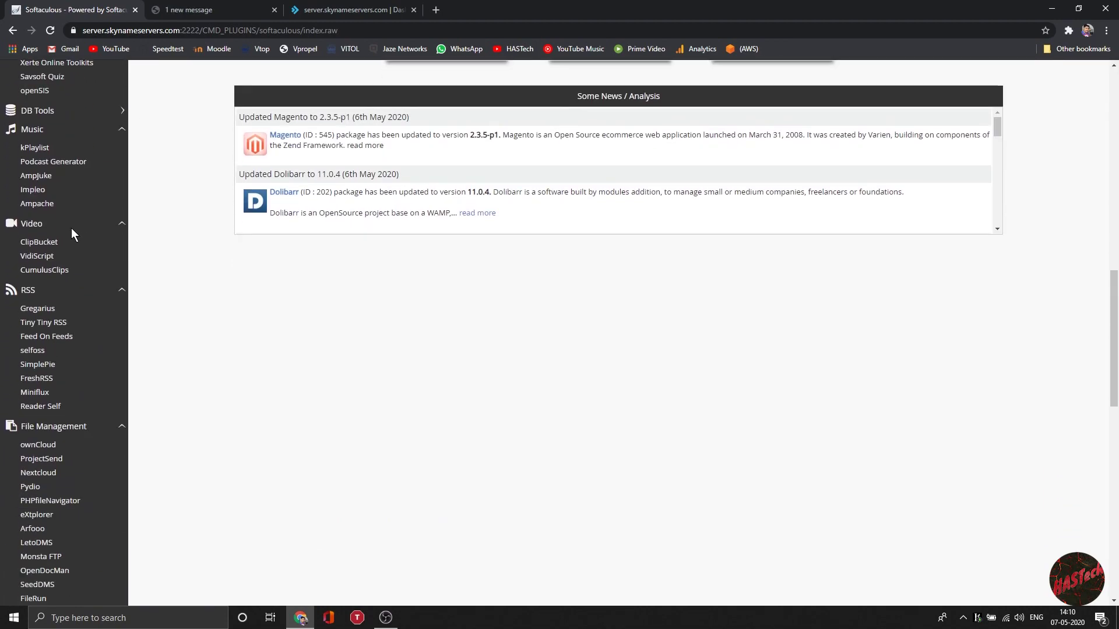
scroll(72, 234, "down", 3)
scroll(71, 233, "up", 20)
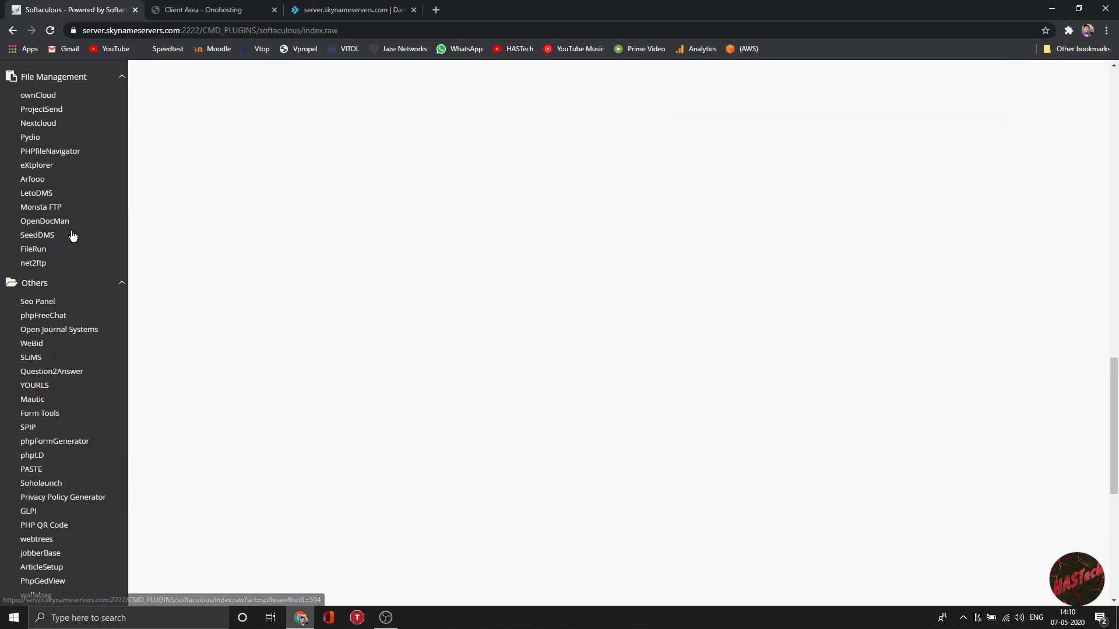
Step: Start a WordPress install with site name 'Hot Damn!' and site description 'test'
mouse_move(462, 260)
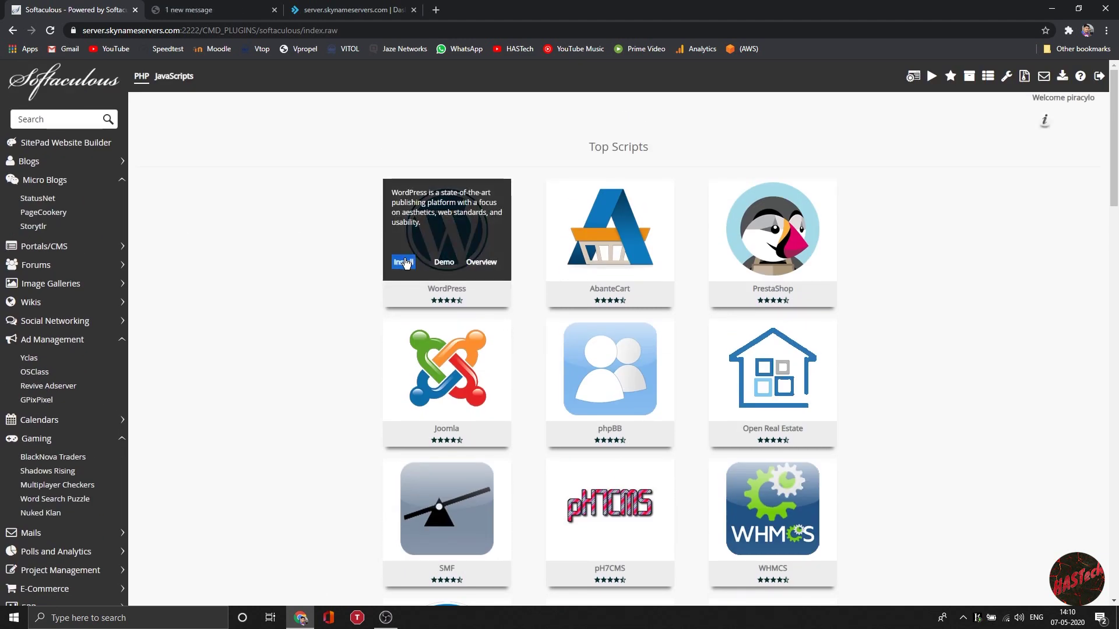
left_click(405, 263)
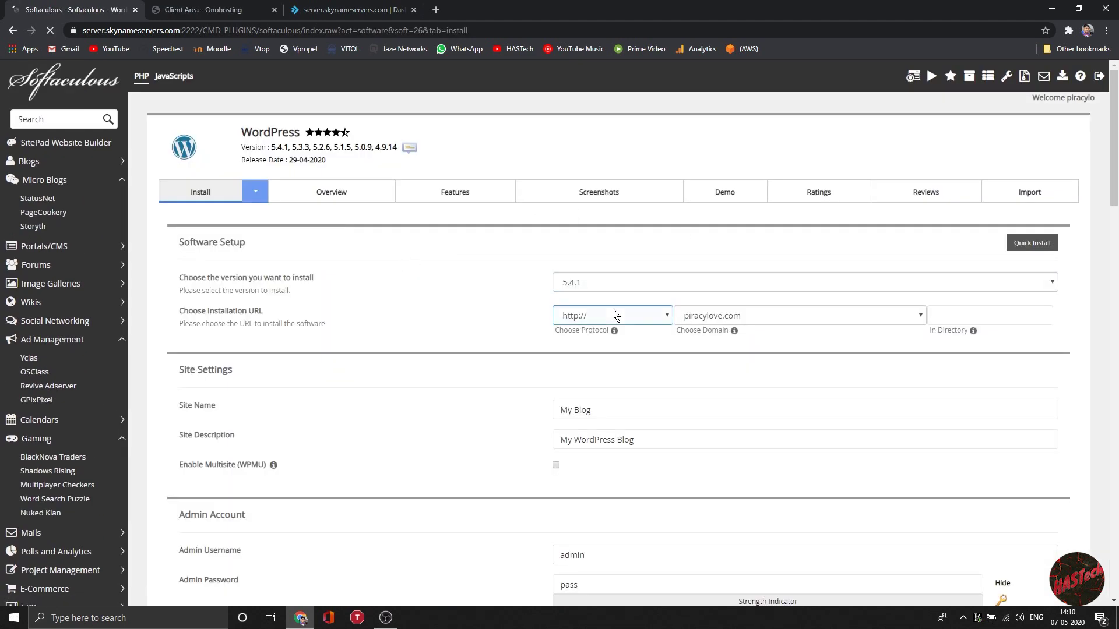
left_click(620, 410)
scroll(623, 415, "down", 4)
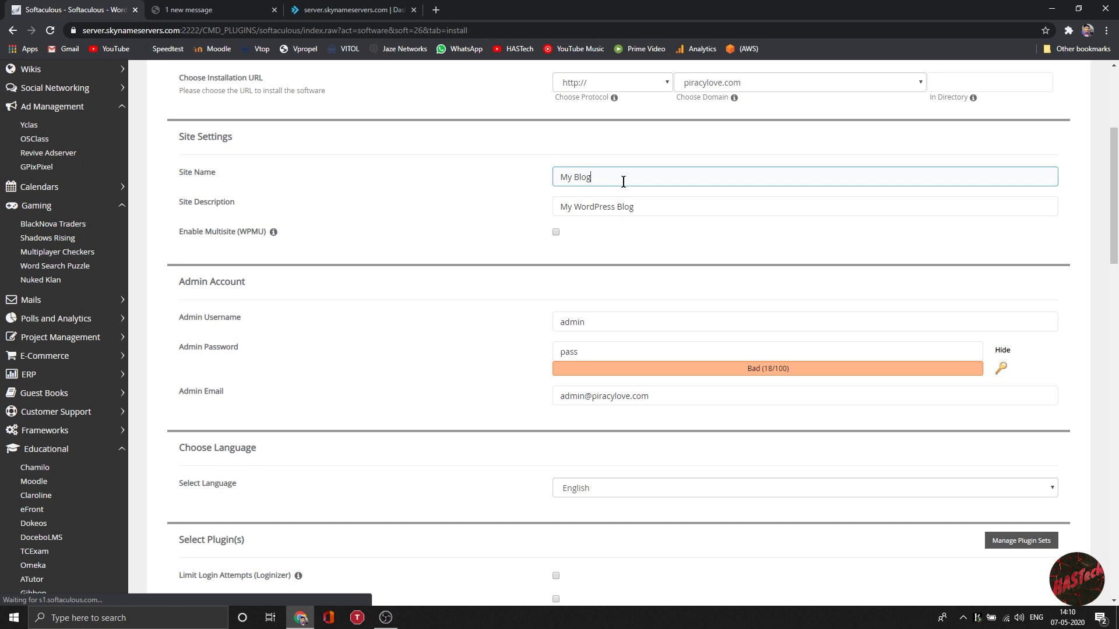
key("ctrl+a")
type("Hot ")
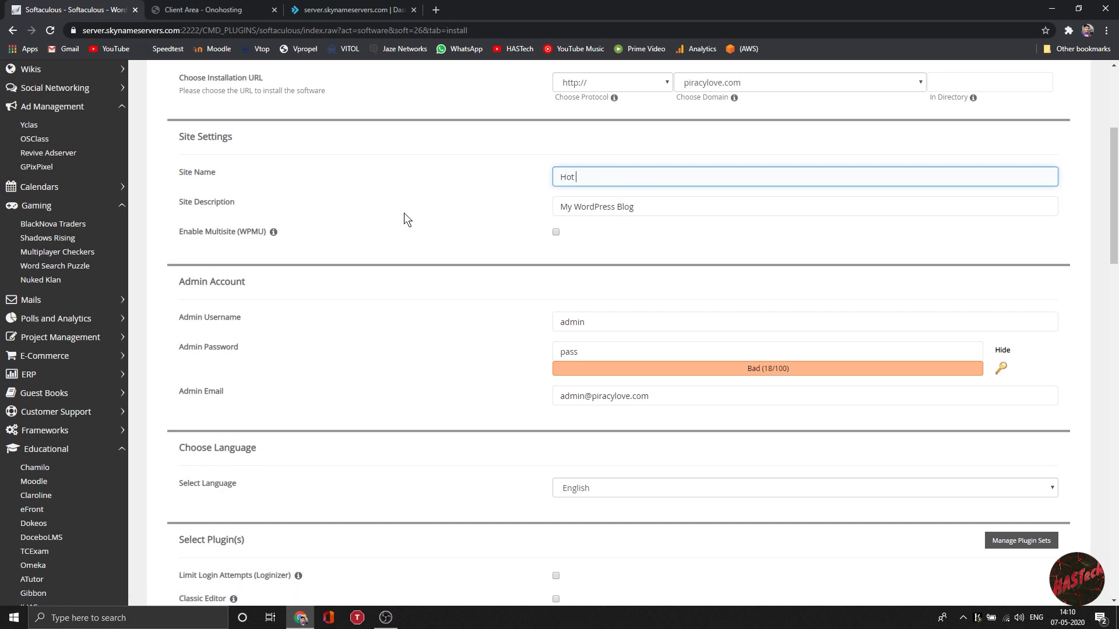
type("Damn!")
triple_click(699, 204)
type("ter")
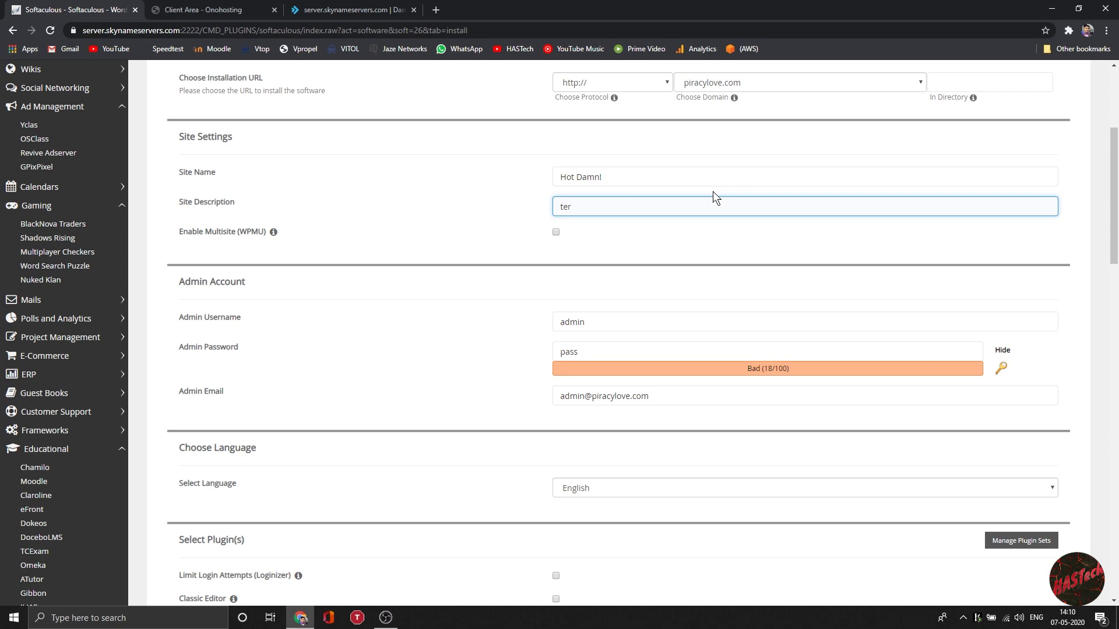
key("BackSpace")
type("st")
Step: Replace the WordPress admin password and check the admin e-mail field
scroll(712, 251, "down", 1)
left_click(635, 297)
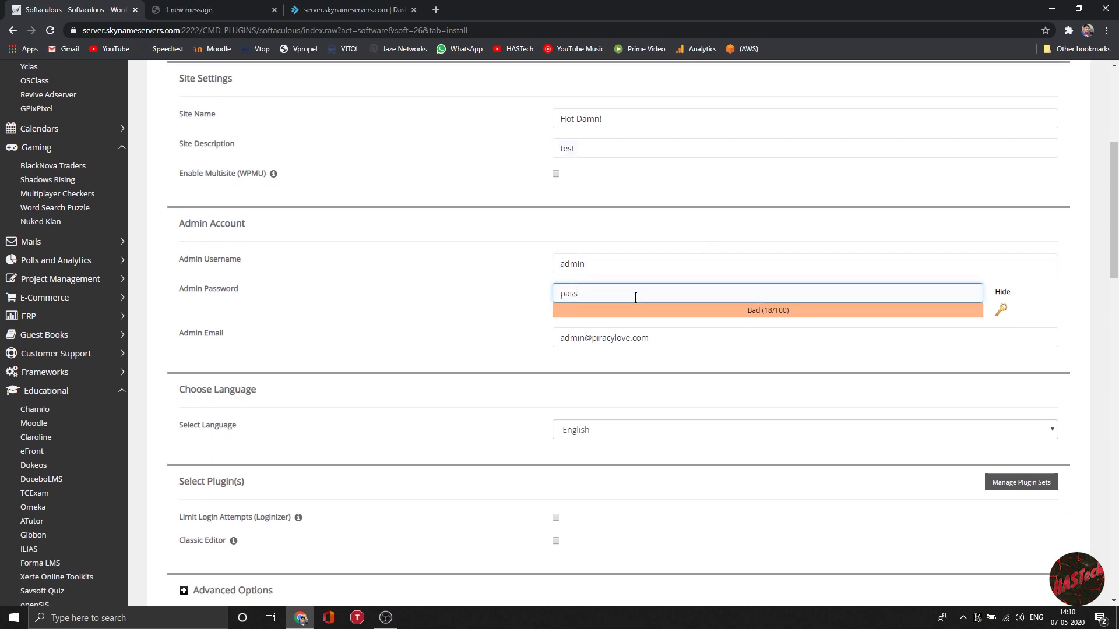
left_click_drag(635, 297, 531, 294)
type("admin")
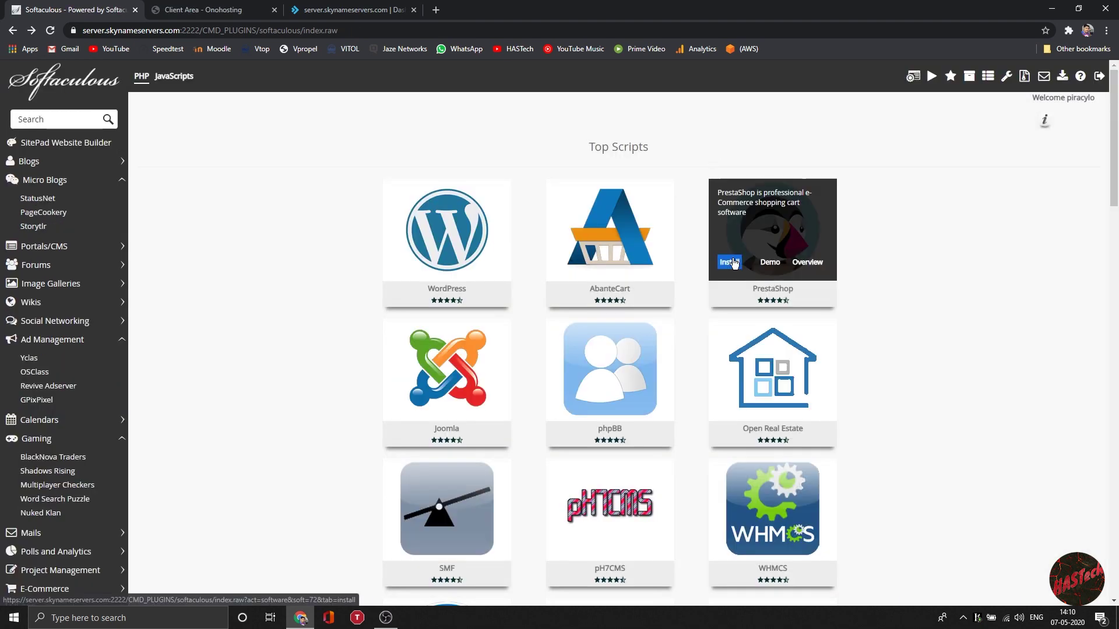
scroll(734, 263, "down", 2)
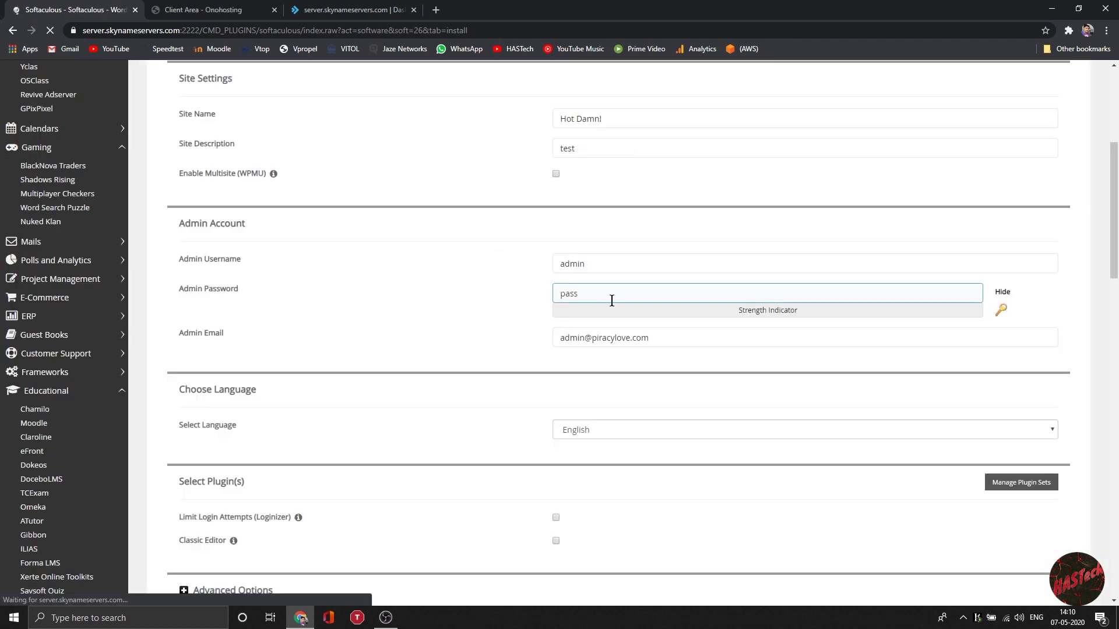
double_click(612, 300)
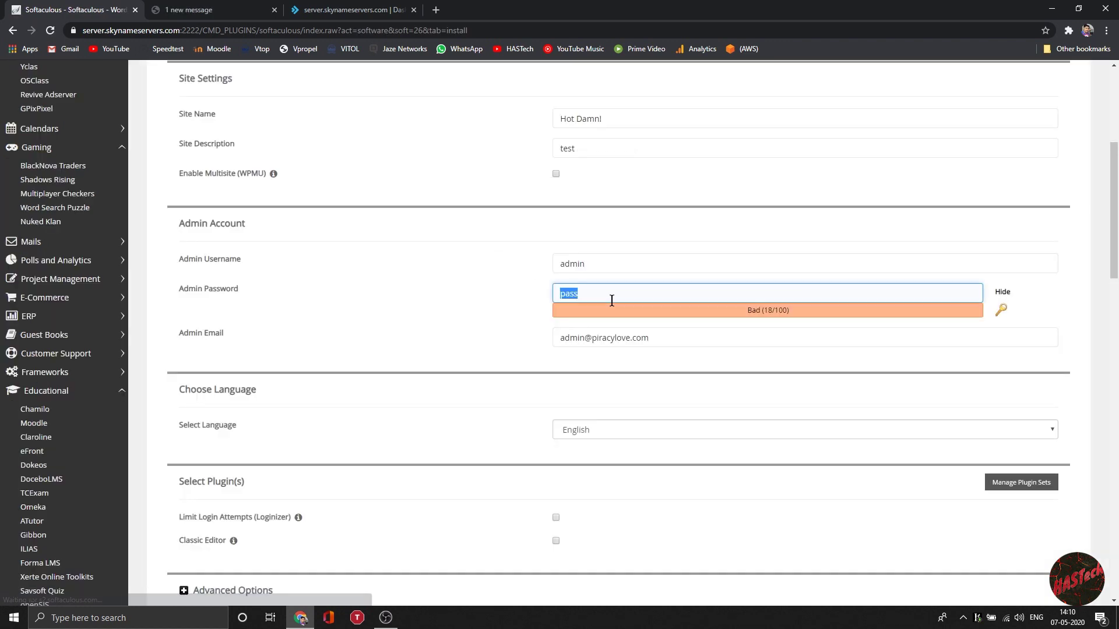
type("admin")
left_click(606, 334)
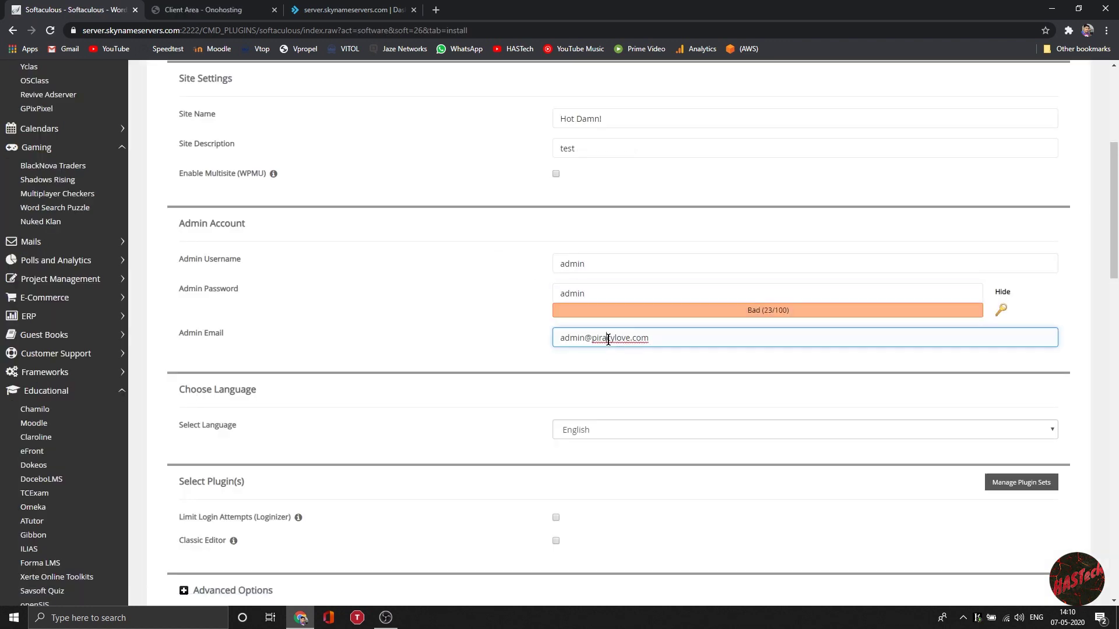
Step: Collapse the advanced options and theme selection sections, then run the WordPress installation
scroll(589, 286, "down", 3)
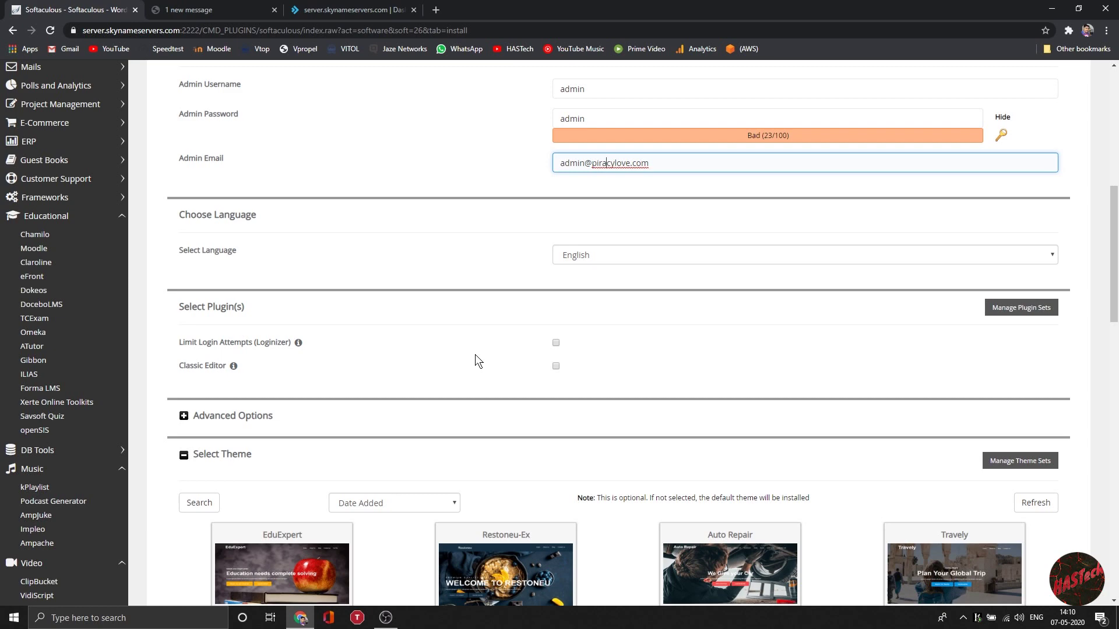
scroll(477, 356, "down", 3)
left_click(245, 357)
scroll(262, 361, "down", 2)
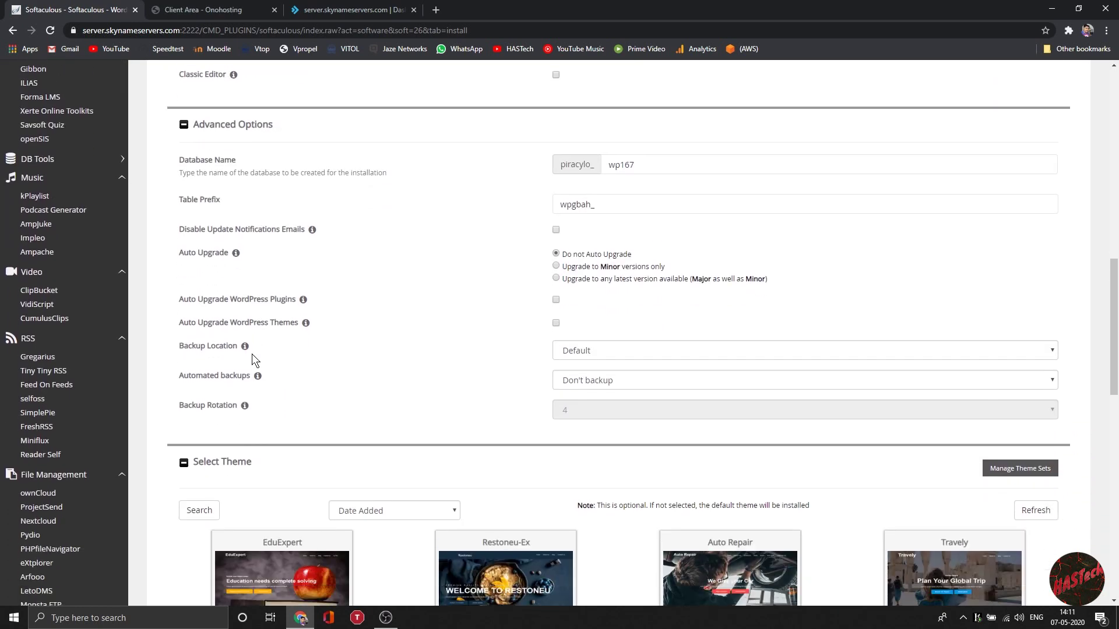
left_click(238, 124)
scroll(238, 124, "down", 1)
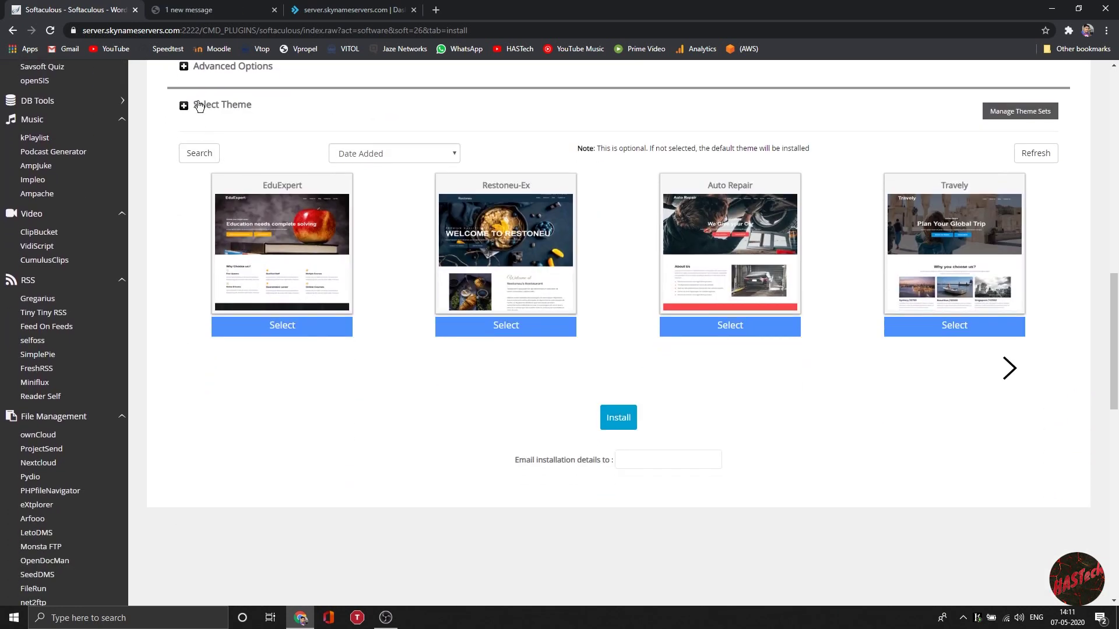
left_click(201, 110)
left_click(201, 111)
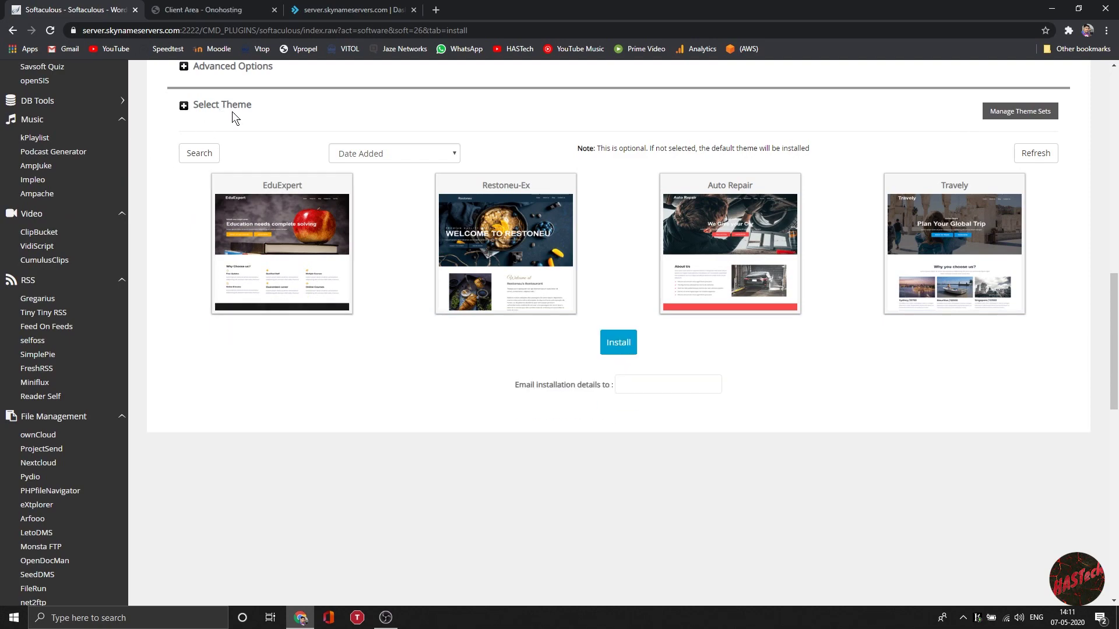
left_click(232, 110)
scroll(668, 260, "up", 10)
scroll(887, 207, "down", 15)
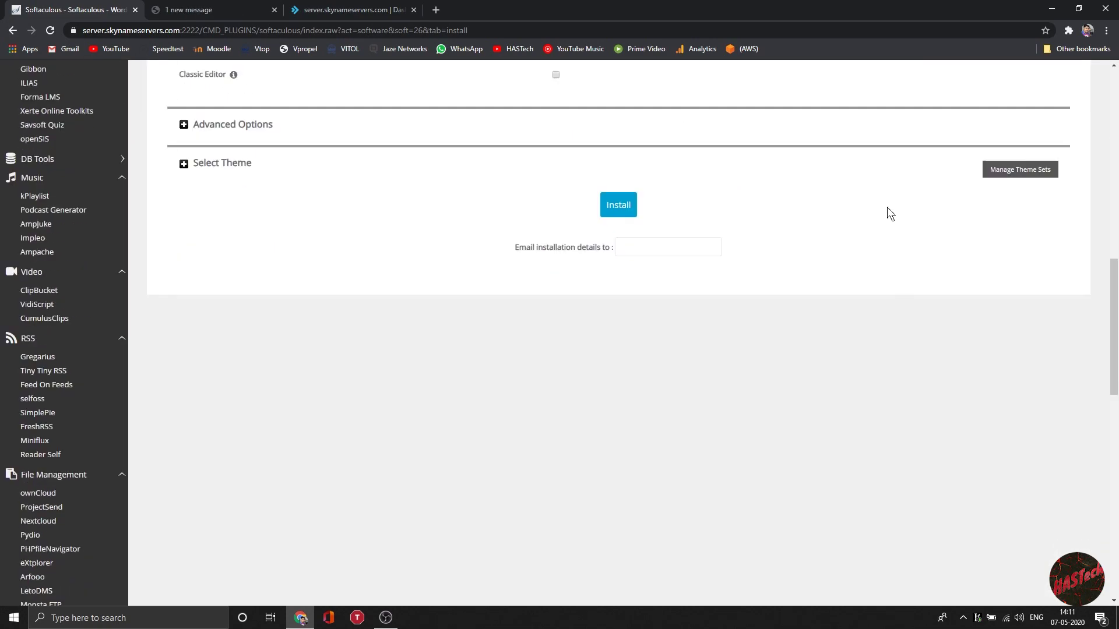
left_click(617, 206)
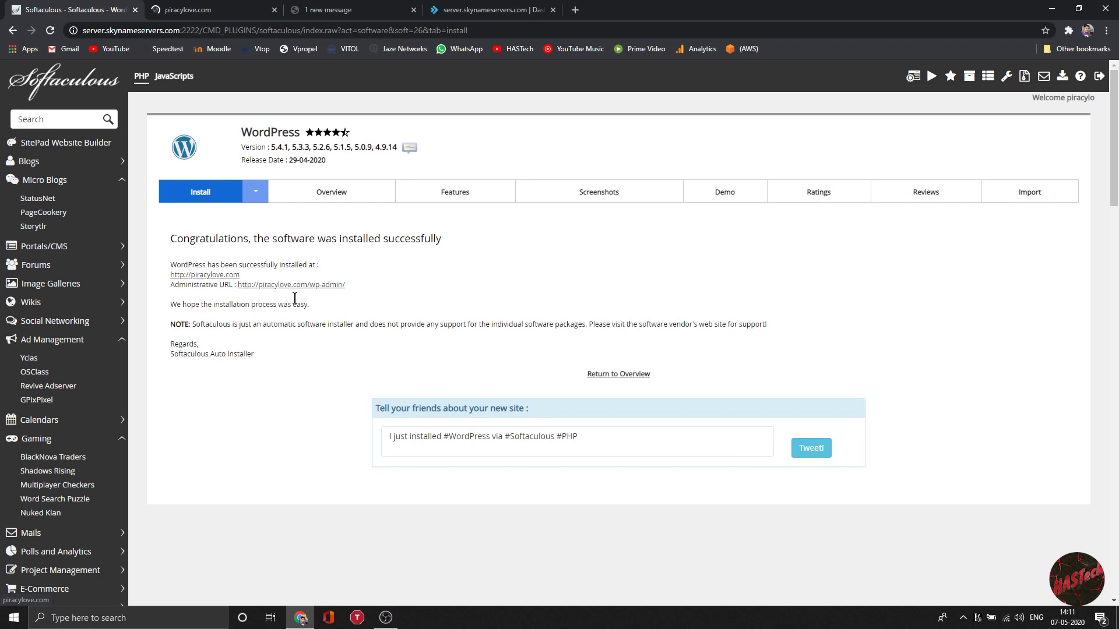
Step: Open the new Hot Damn! site and its wp-admin All Posts list with the Hello world! post
left_click(224, 275)
scroll(463, 184, "down", 4)
scroll(412, 334, "up", 5)
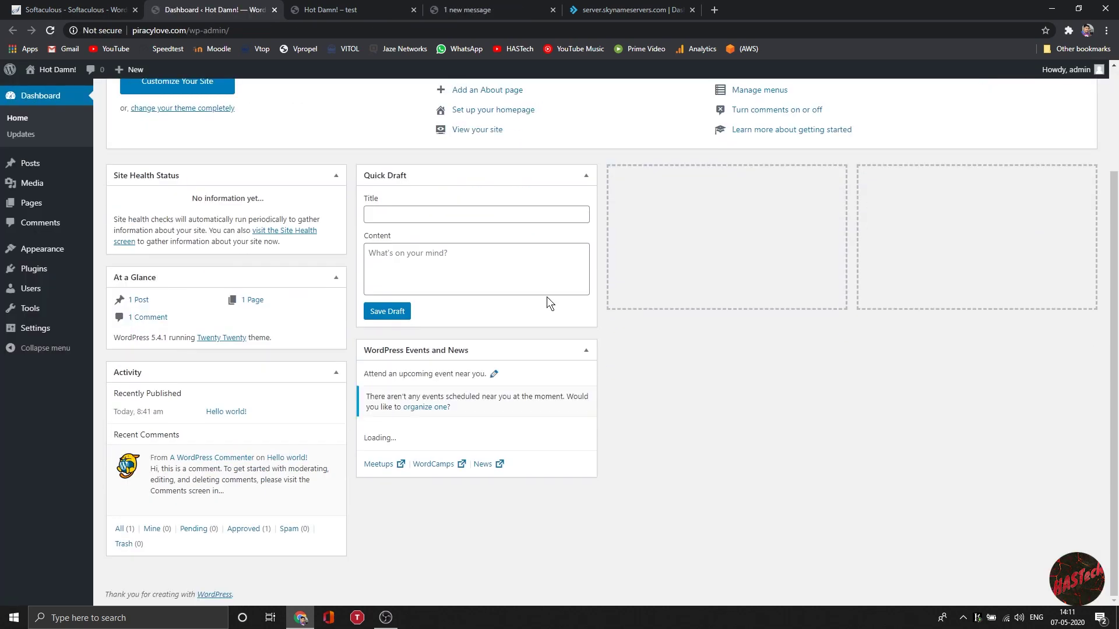
scroll(525, 291, "up", 2)
left_click(30, 160)
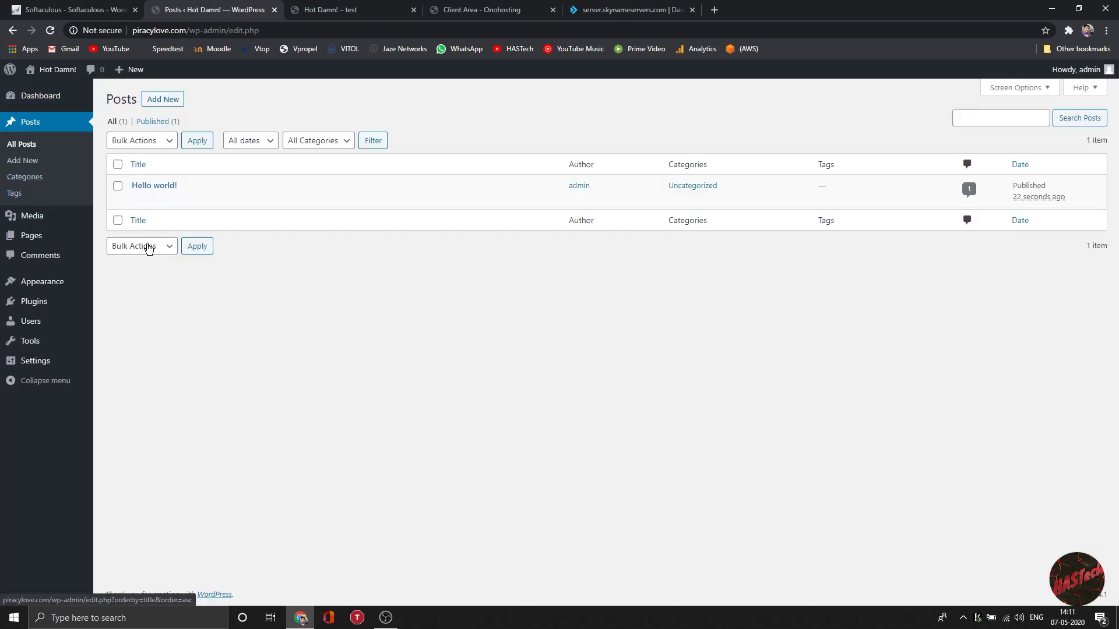
left_click(349, 10)
scroll(334, 275, "down", 5)
Step: Return to DirectAdmin and open the admin mailbox's Roundcube webmail from E-mail Accounts
scroll(335, 275, "up", 5)
left_click(620, 12)
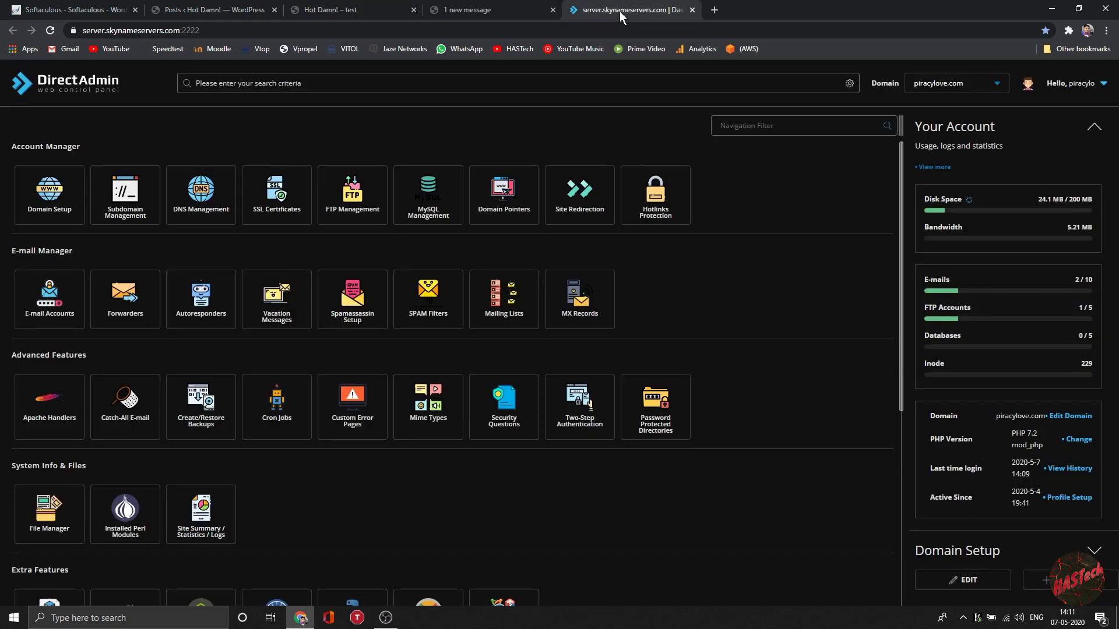
scroll(545, 212, "down", 5)
scroll(520, 257, "up", 5)
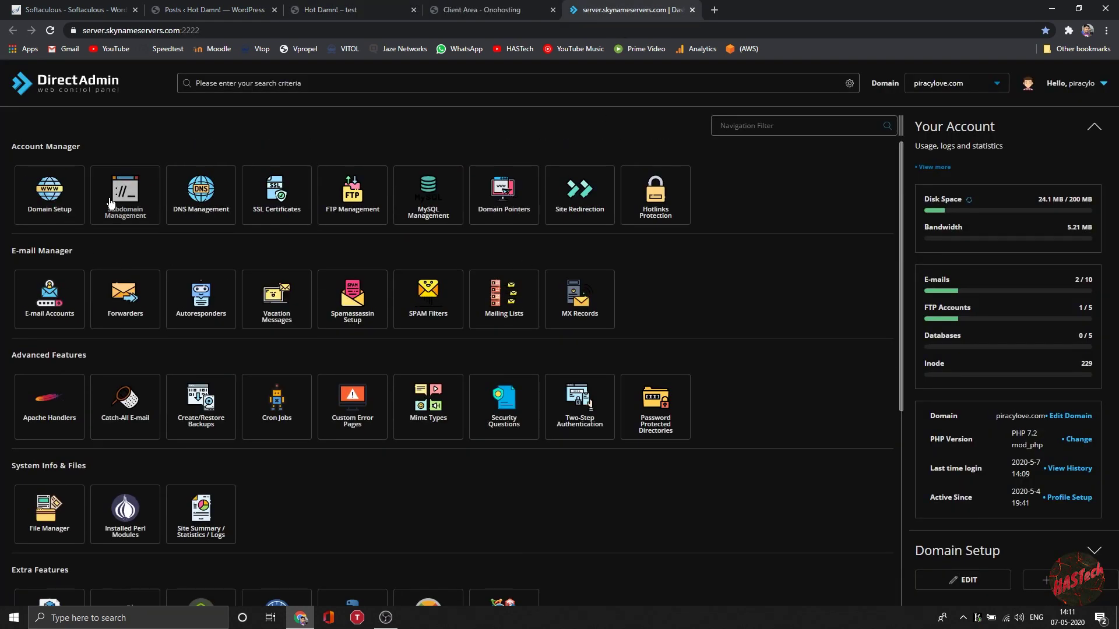
scroll(740, 306, "down", 5)
scroll(740, 306, "up", 5)
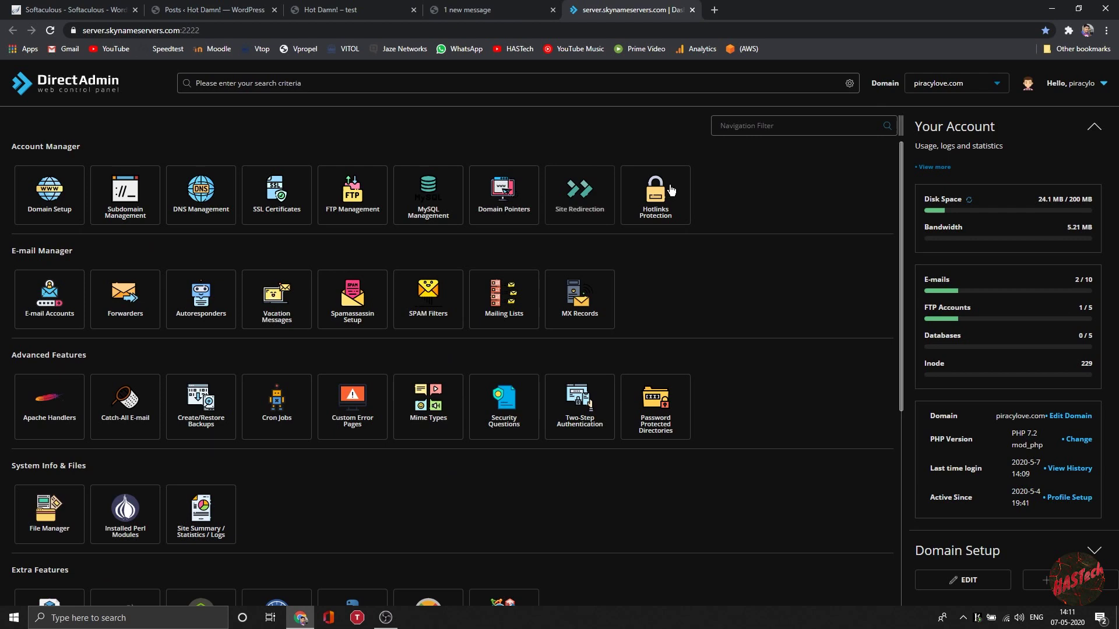
left_click(46, 306)
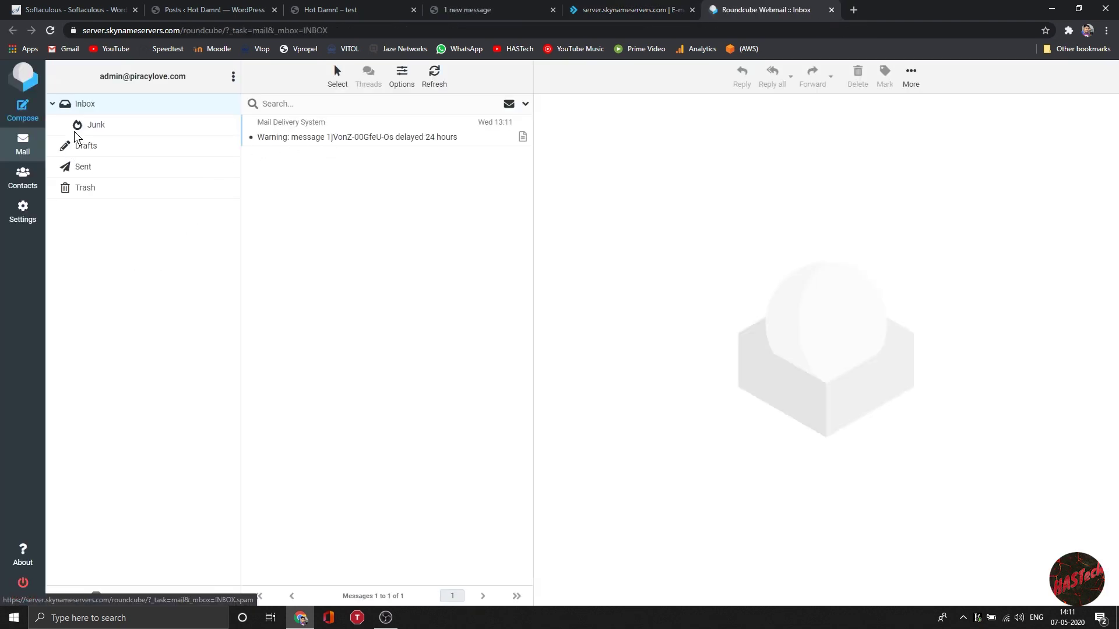
Step: Send a 'Hey!!' message with body 'How u Doin!' to a Gmail address and view it in Sent
left_click(22, 111)
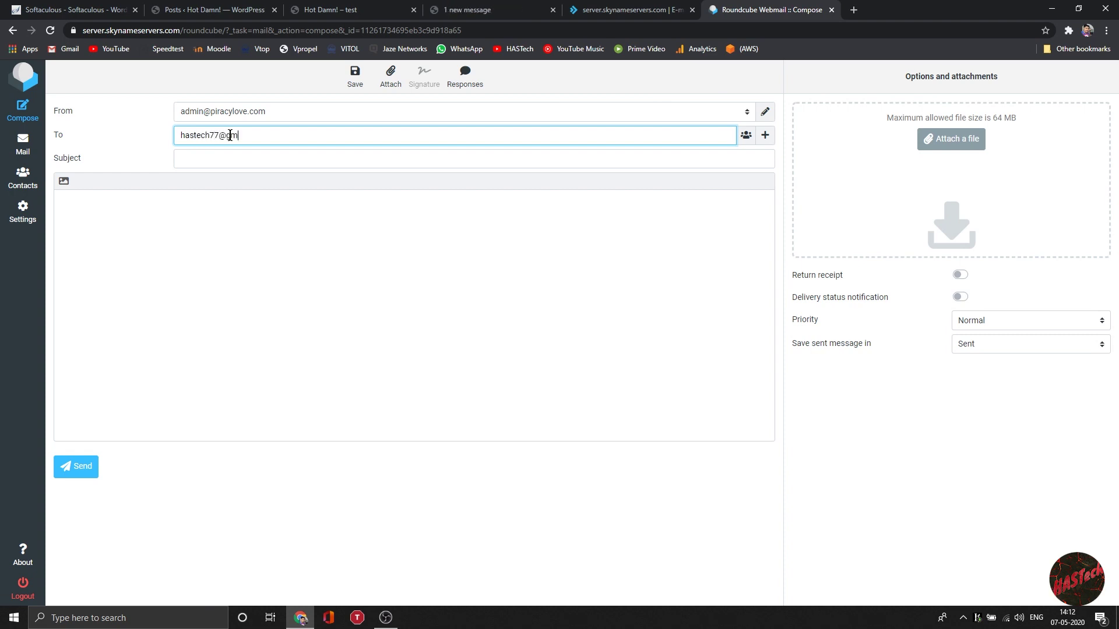
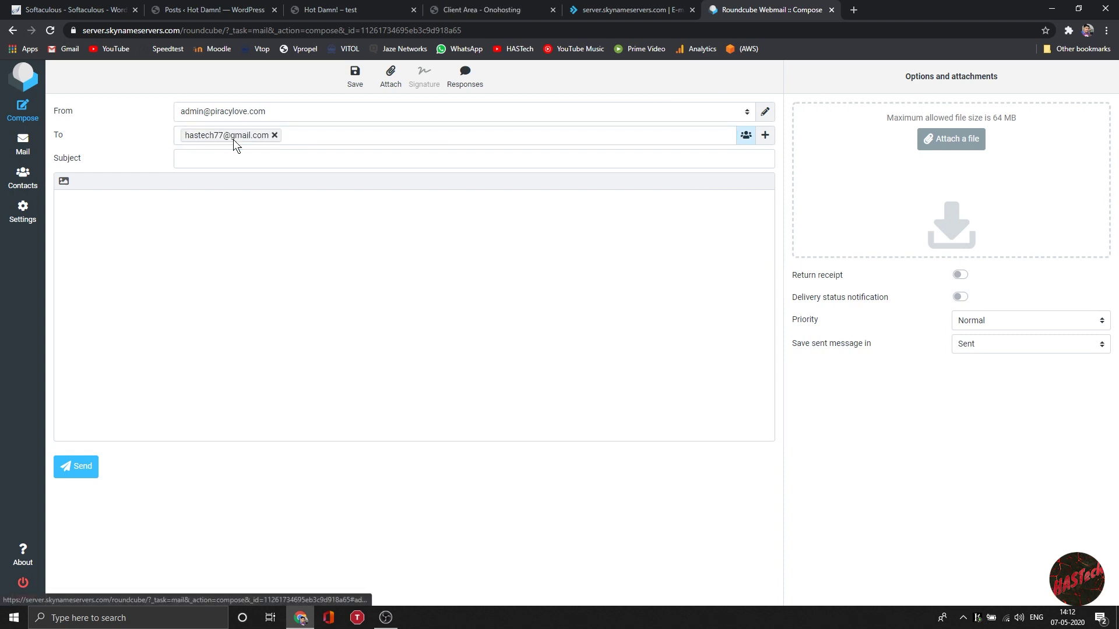
left_click(258, 169)
left_click(231, 212)
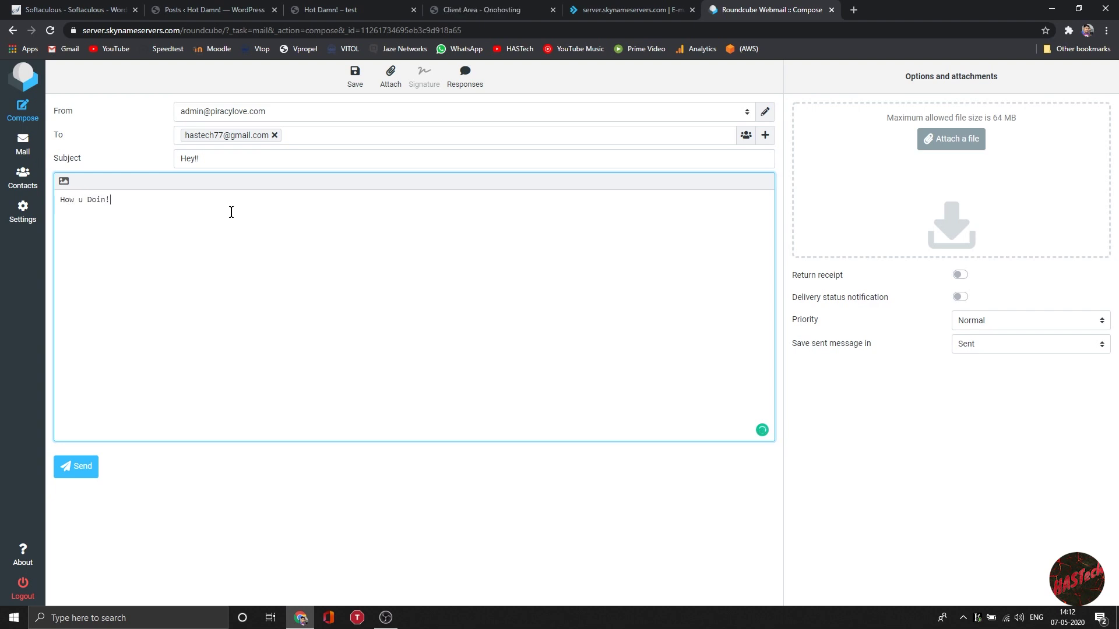
left_click(94, 460)
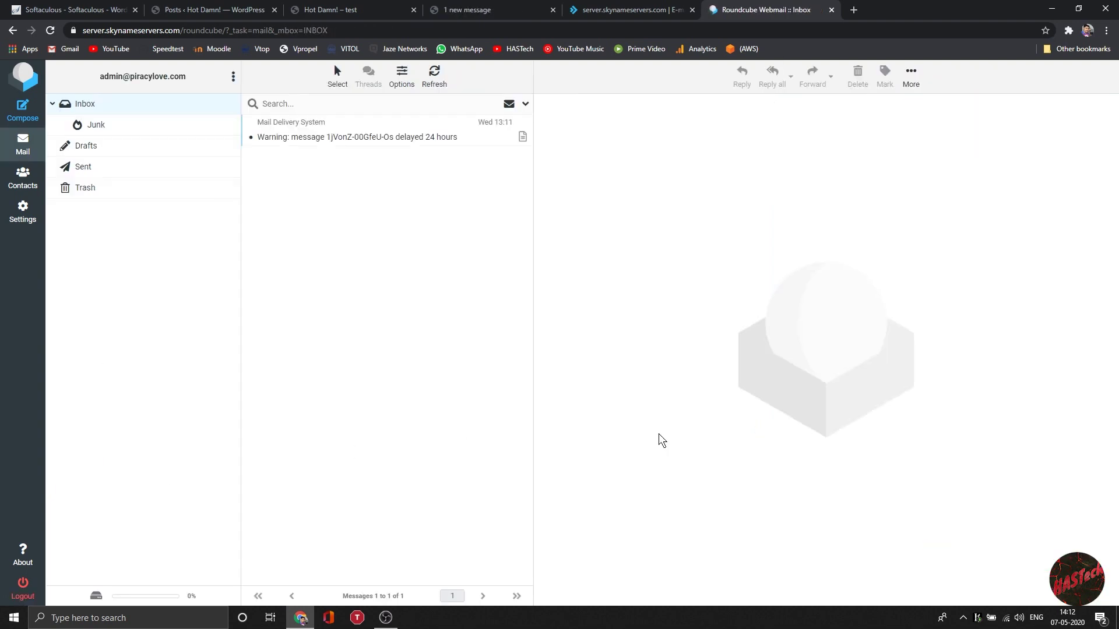
left_click(85, 167)
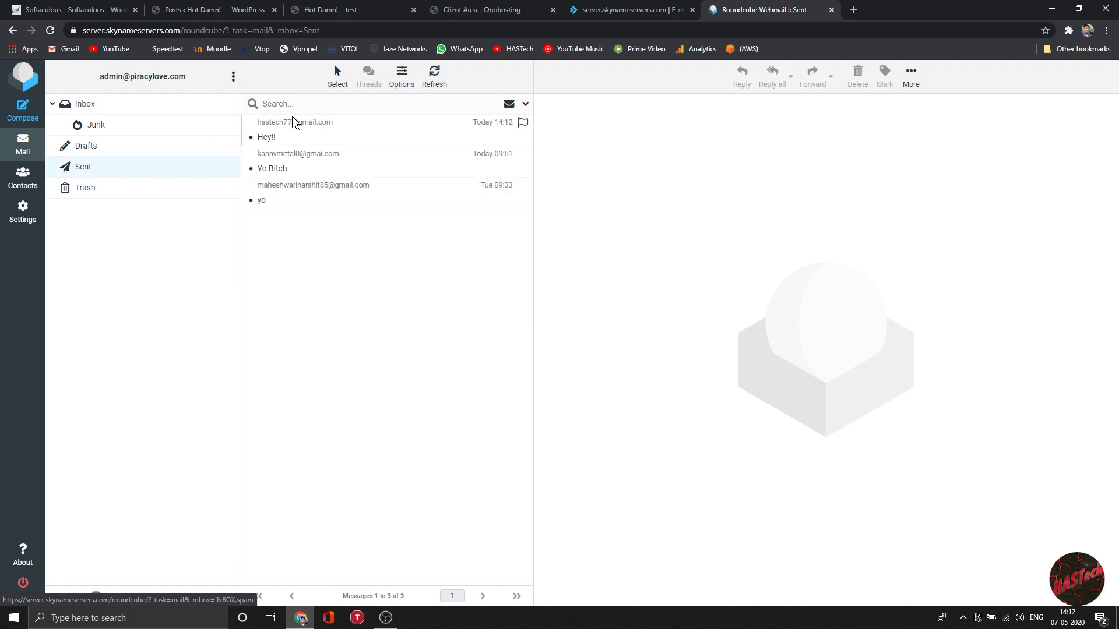
double_click(296, 121)
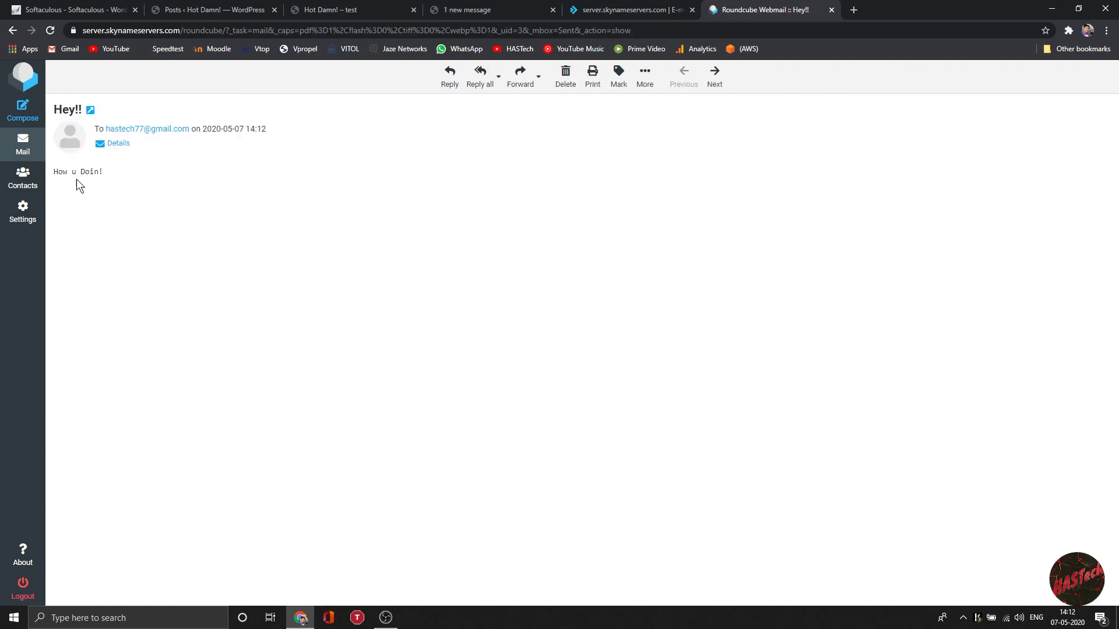
Step: In Gmail, answer the Hey!! message with the quick reply 'I'm good, how about you?'
left_click(854, 9)
left_click(69, 49)
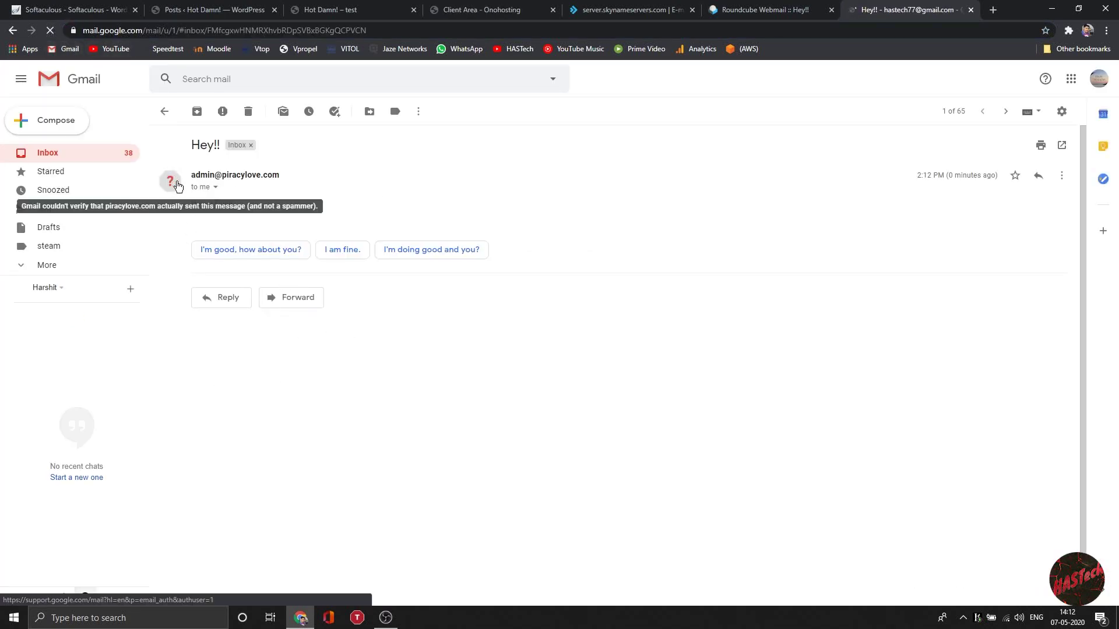
mouse_move(215, 183)
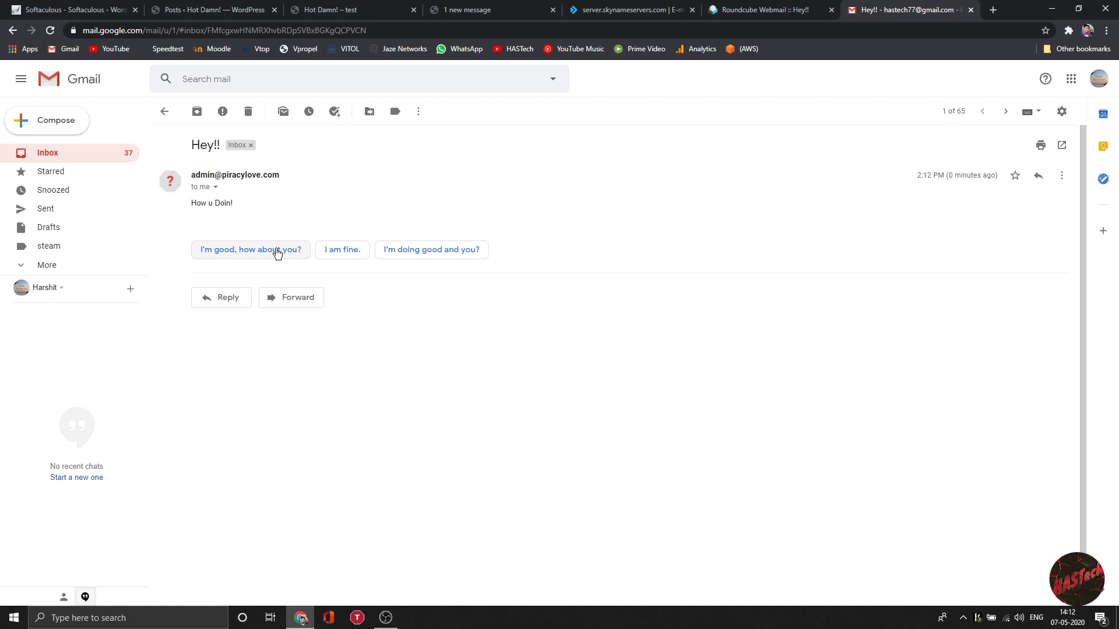
left_click(275, 250)
left_click(221, 366)
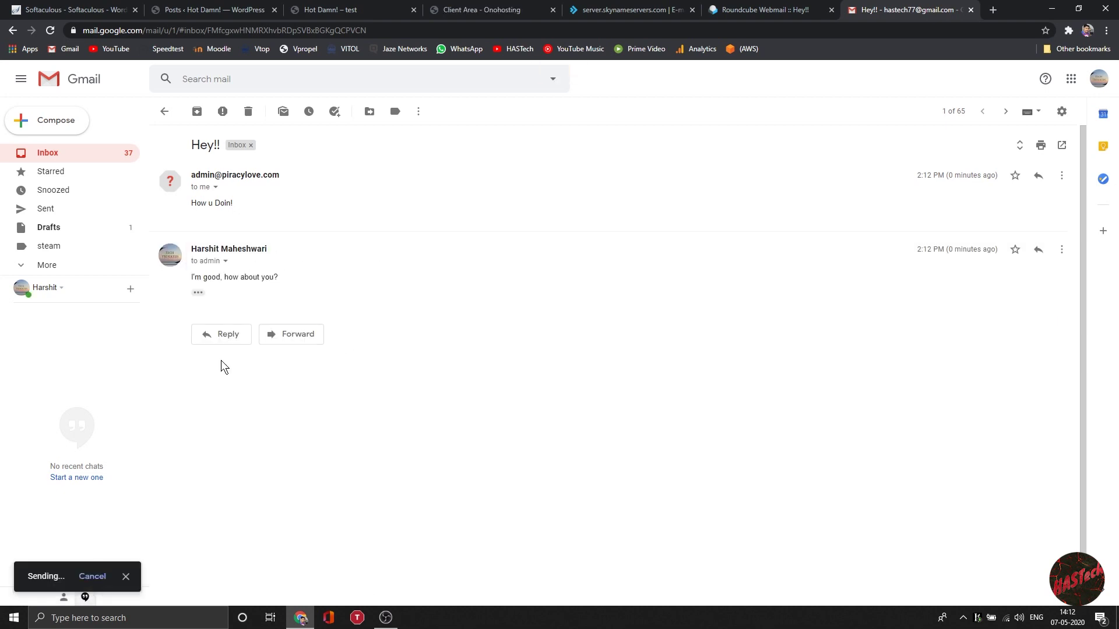
left_click(775, 10)
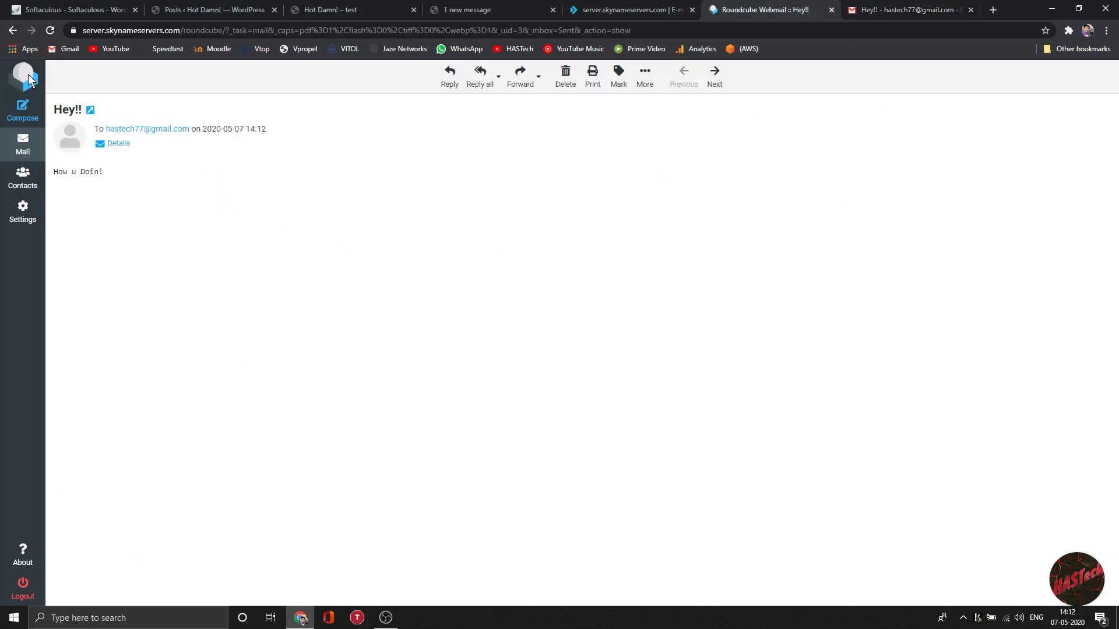
Step: Refresh the Roundcube inbox, open the Re: Hey!! reply, then reload the live Hot Damn! site
left_click(27, 79)
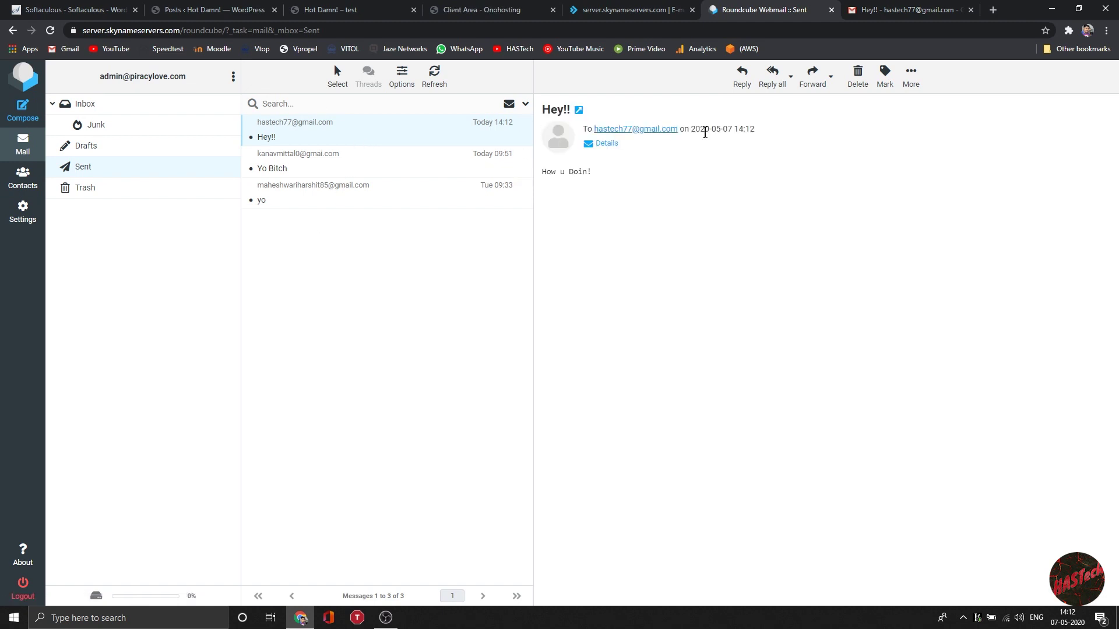
left_click(93, 108)
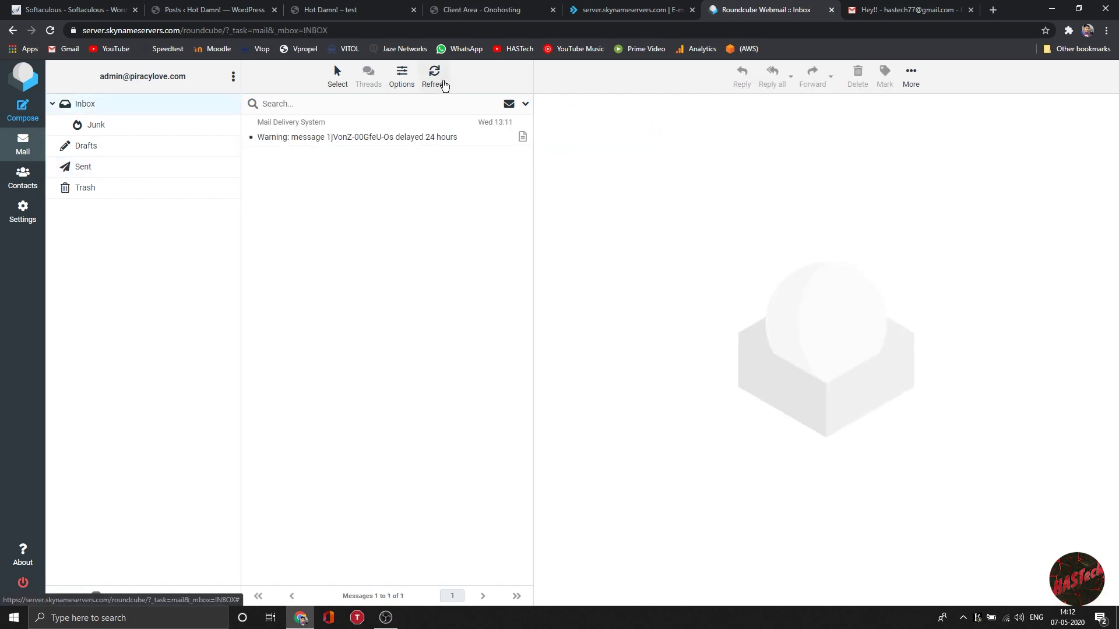
left_click(444, 86)
double_click(355, 140)
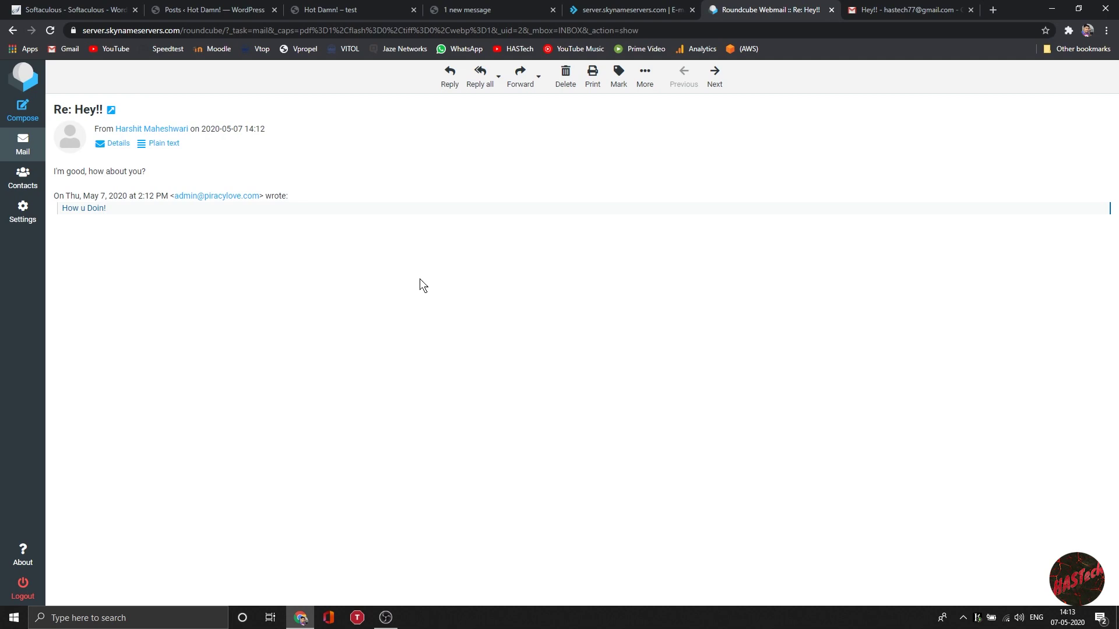
left_click(330, 10)
left_click(50, 31)
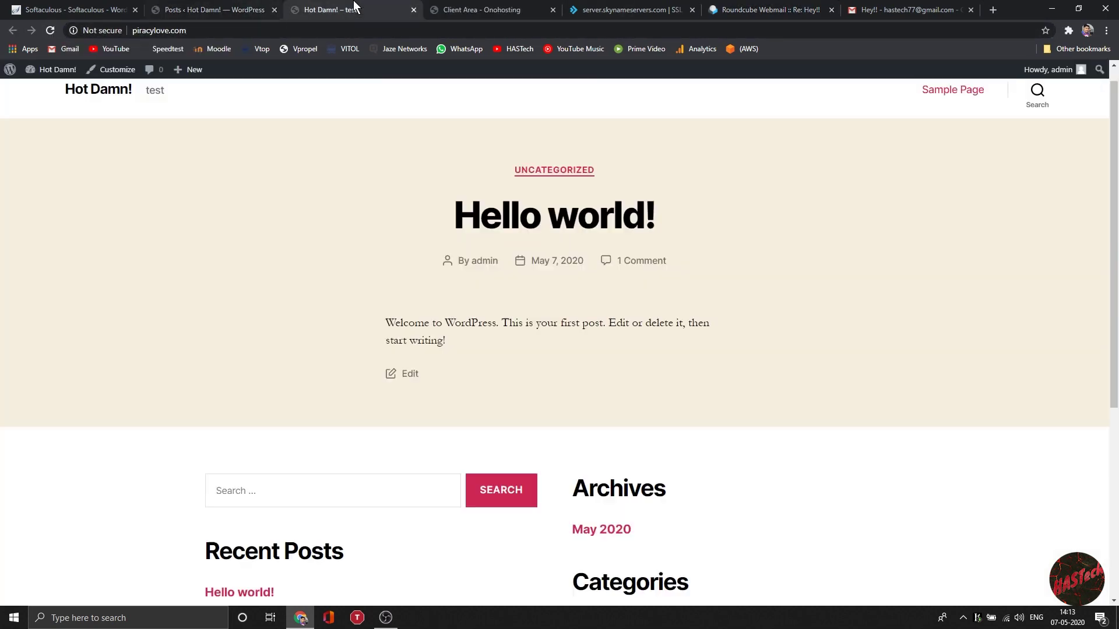
left_click(497, 8)
left_click(633, 8)
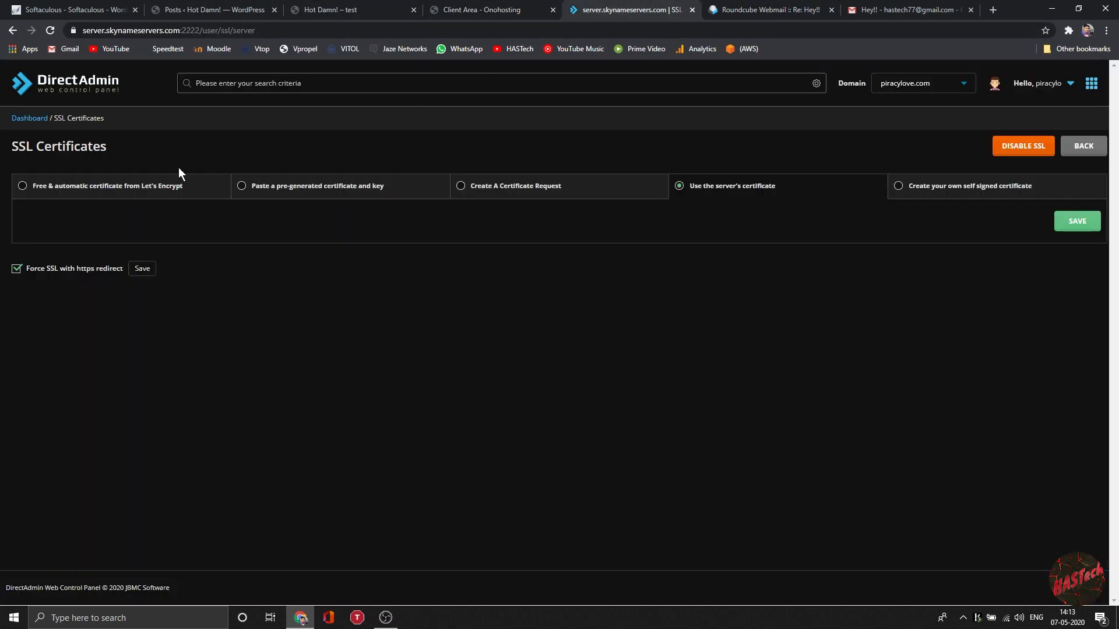
left_click(178, 185)
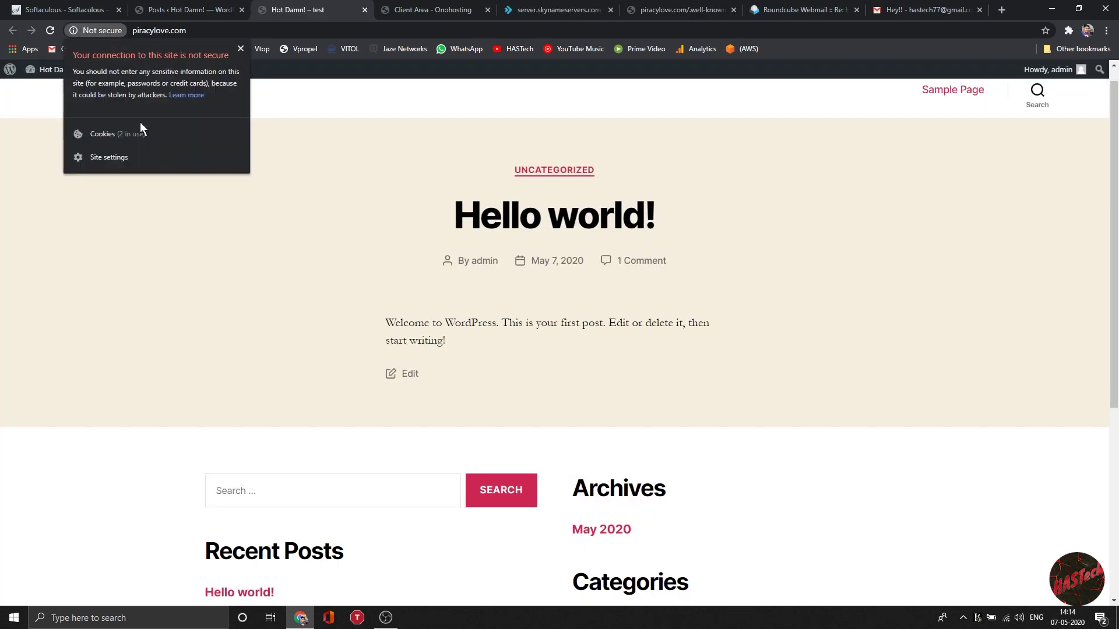
left_click(140, 122)
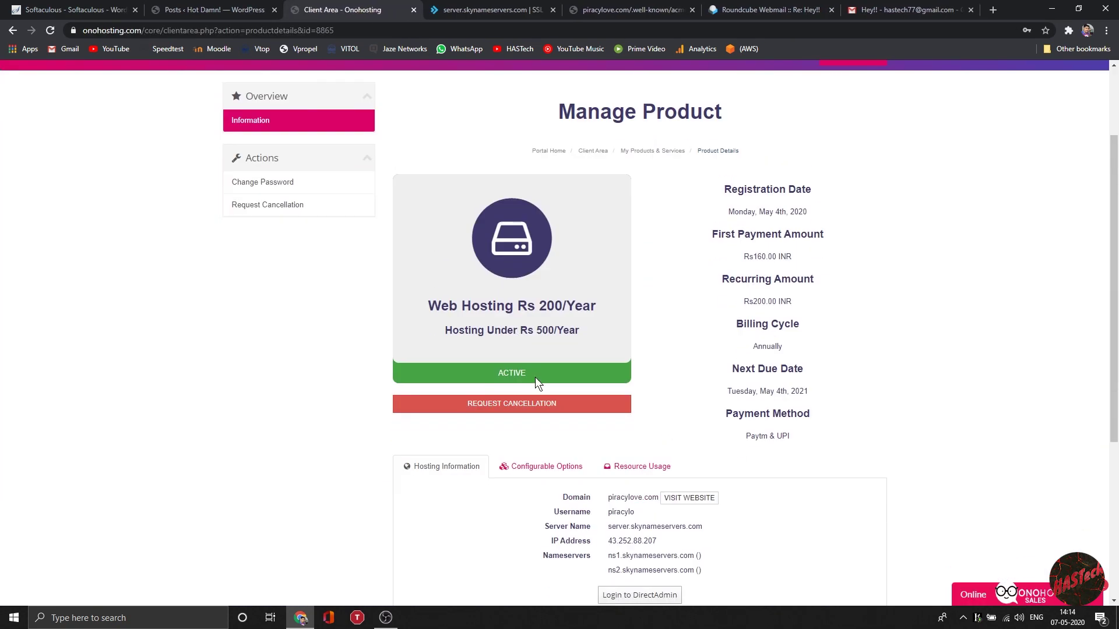
key("ctrl+Tab")
left_click(41, 117)
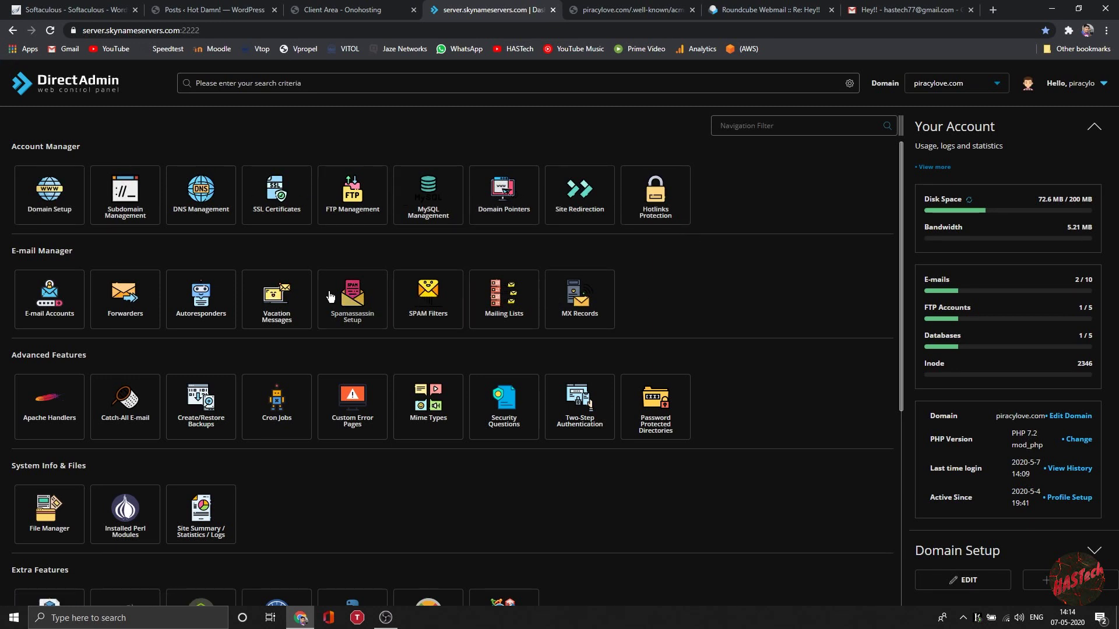
Step: Scroll the piracylove.com dashboard down to Extra Features to reach Resource Usage
scroll(80, 354, "down", 6)
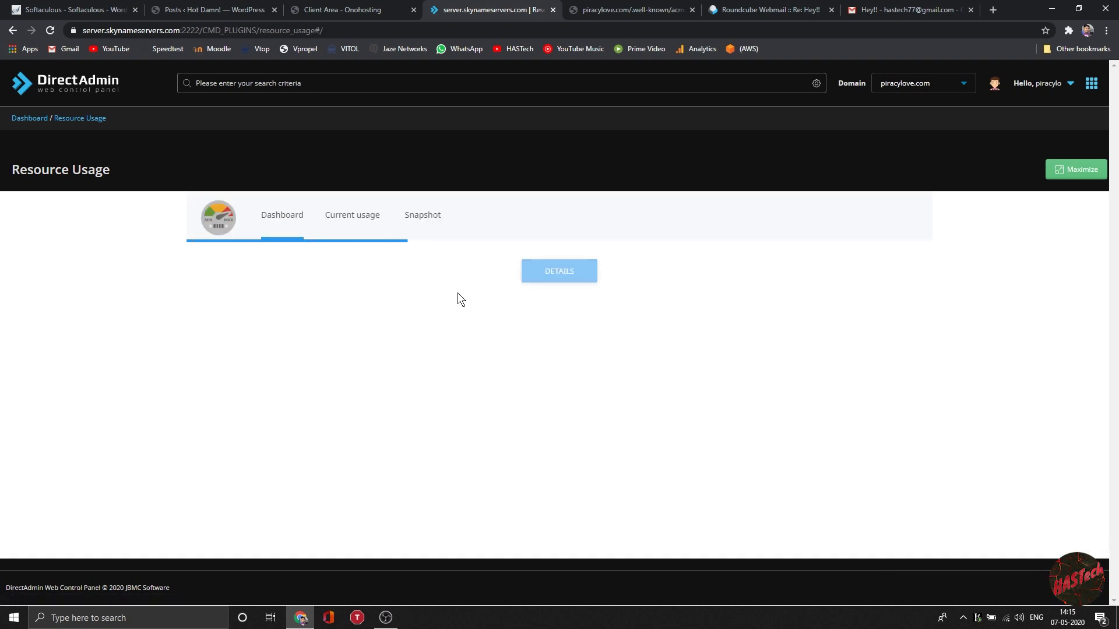
Step: Review today's CPU, memory and I/O charts and hourly Usage table, then open Snapshot
left_click(379, 229)
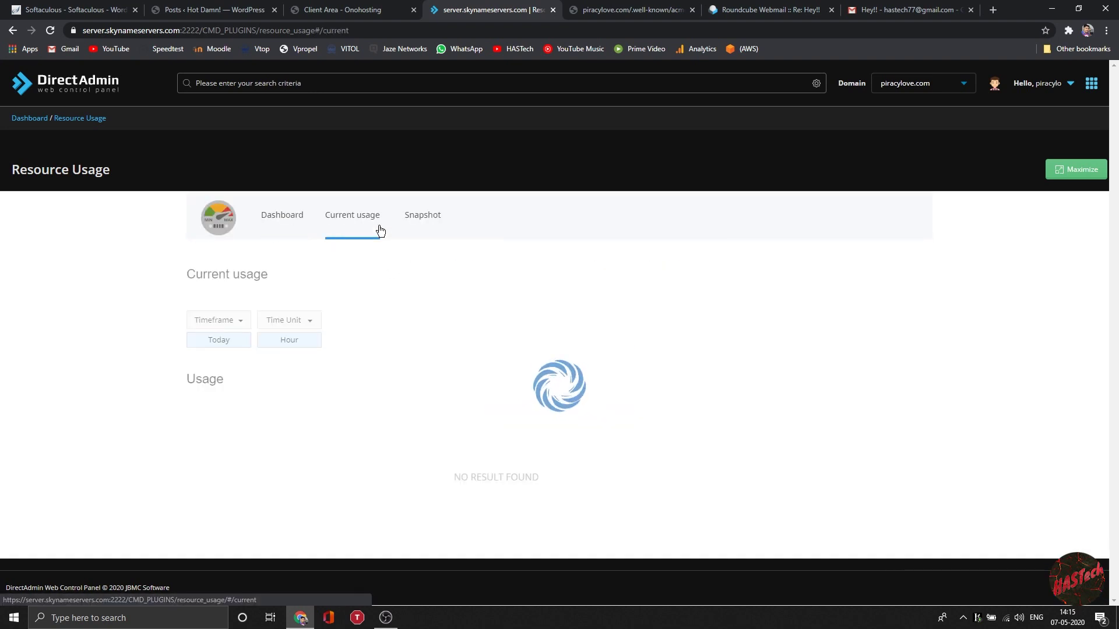
scroll(452, 301, "down", 4)
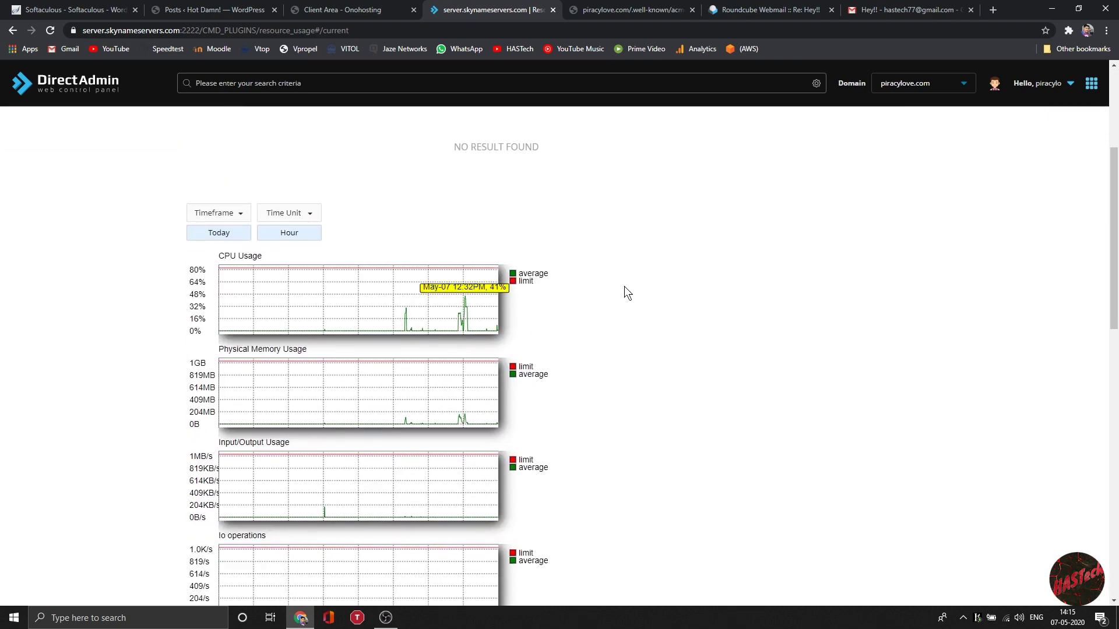
scroll(625, 293, "down", 7)
scroll(621, 307, "down", 7)
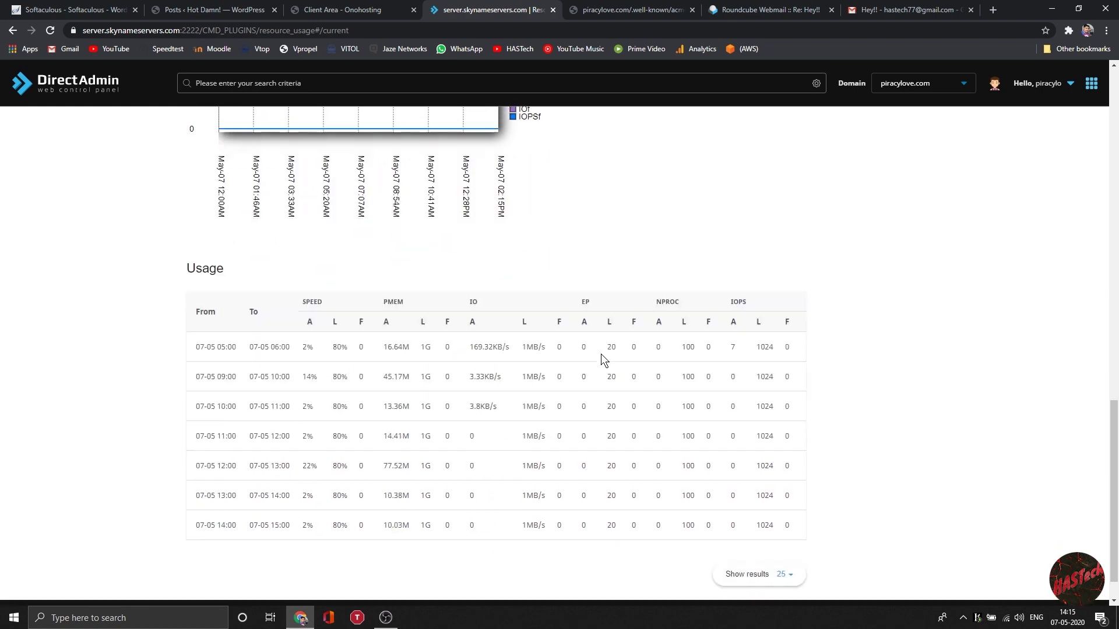
scroll(597, 348, "up", 15)
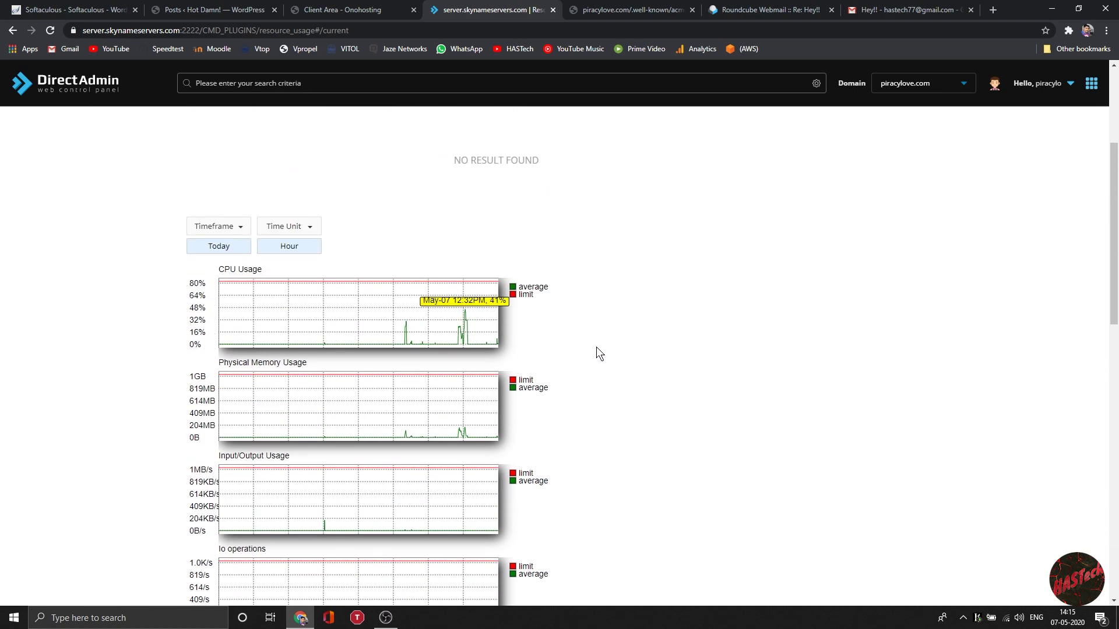
scroll(596, 347, "up", 3)
left_click(421, 216)
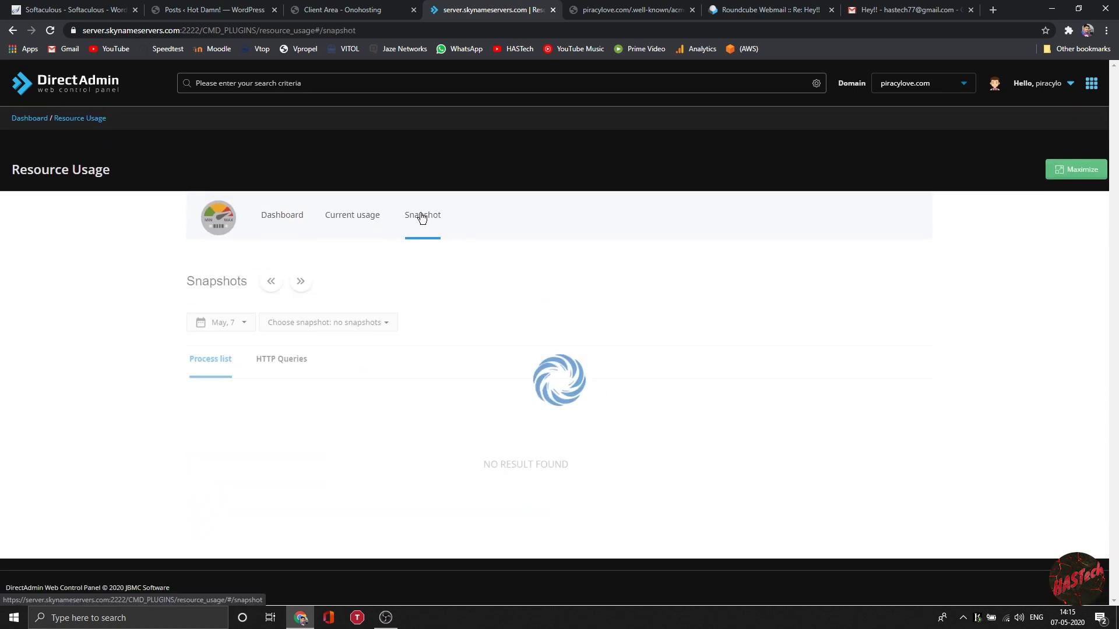
Step: Confirm Security Questions are off with none added, then go back to the dashboard
left_click(299, 358)
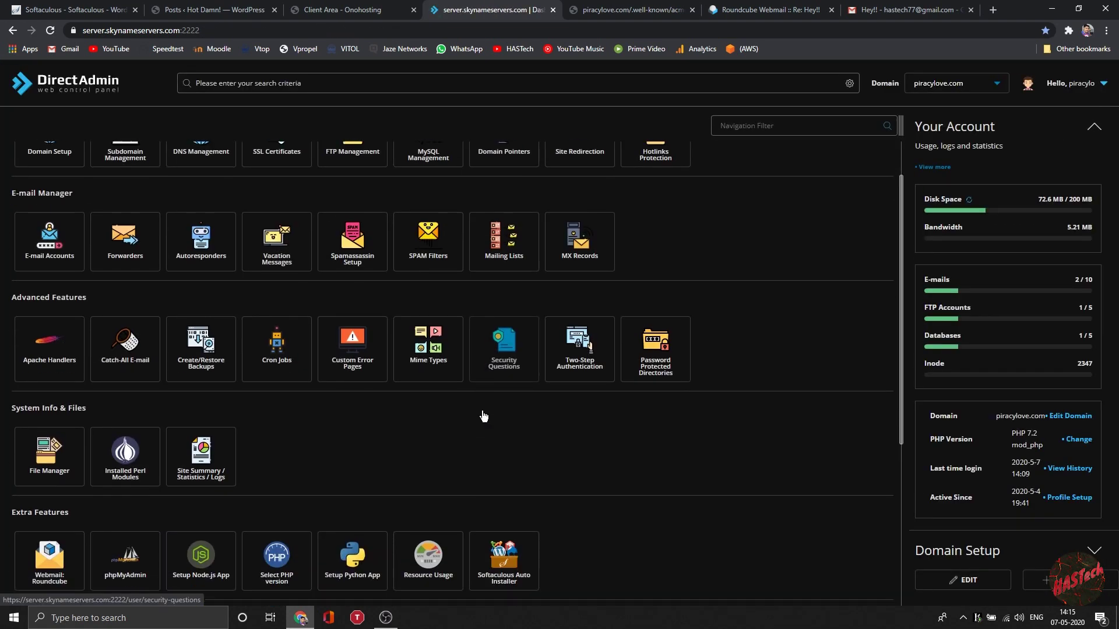
left_click(492, 316)
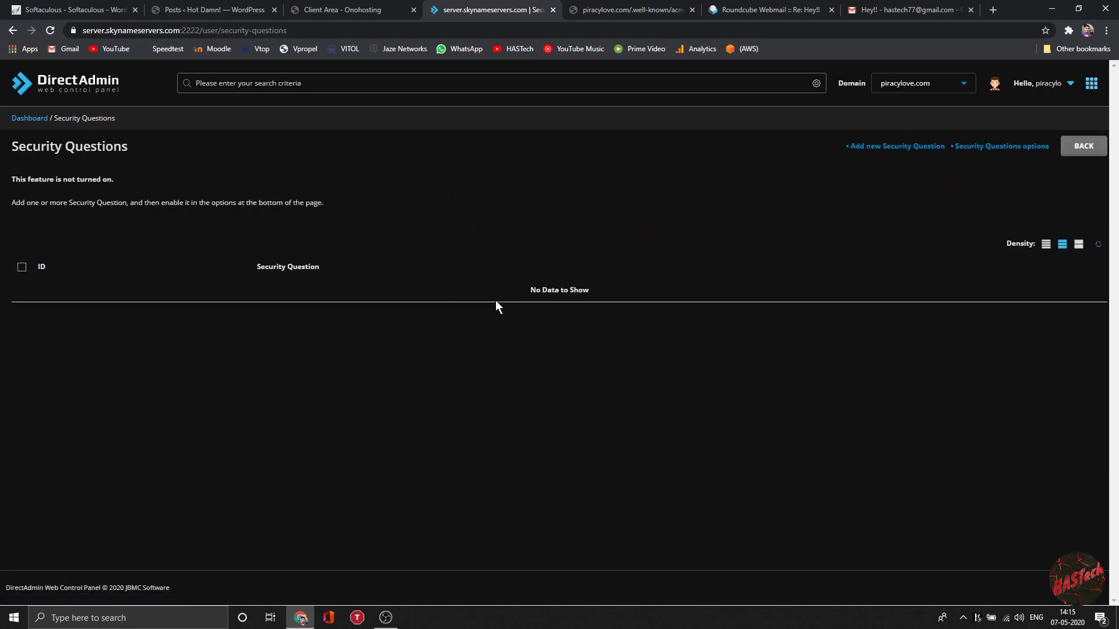
left_click(29, 117)
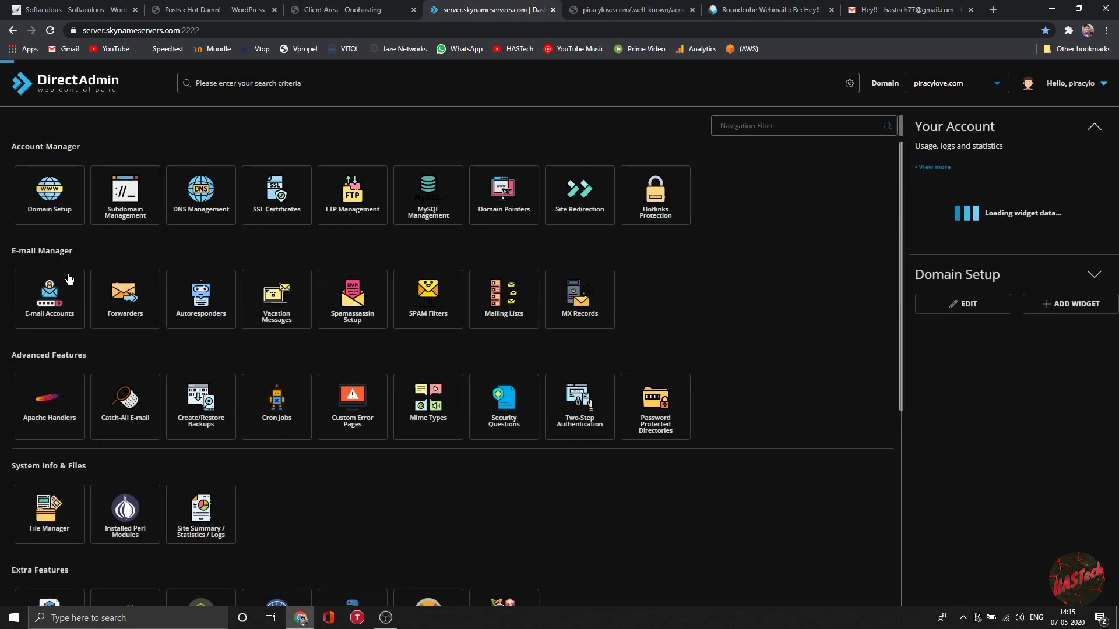